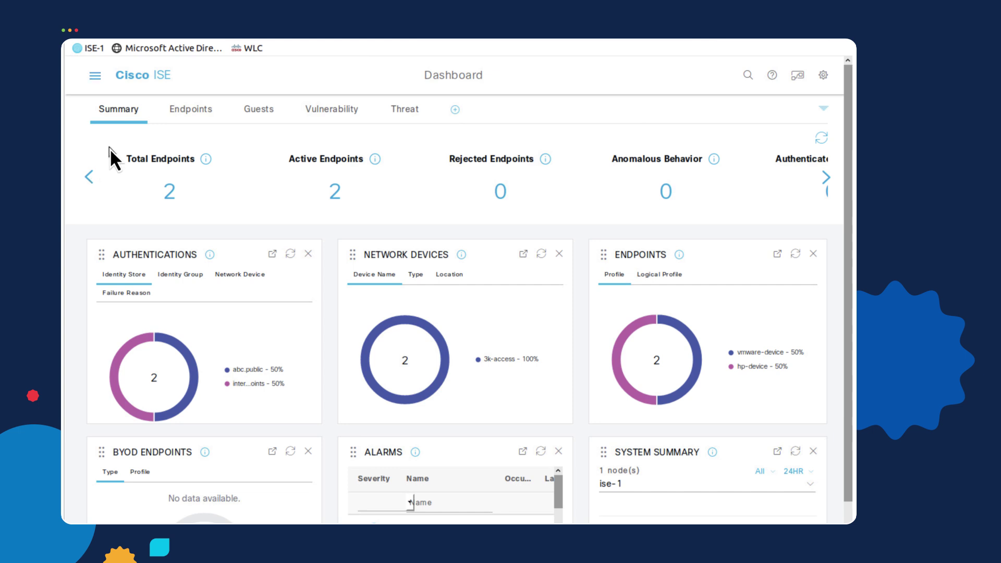
# Go to Policy > Policy Sets to list the Wired, Wireless and Default policy sets.
pyautogui.click(94, 79)
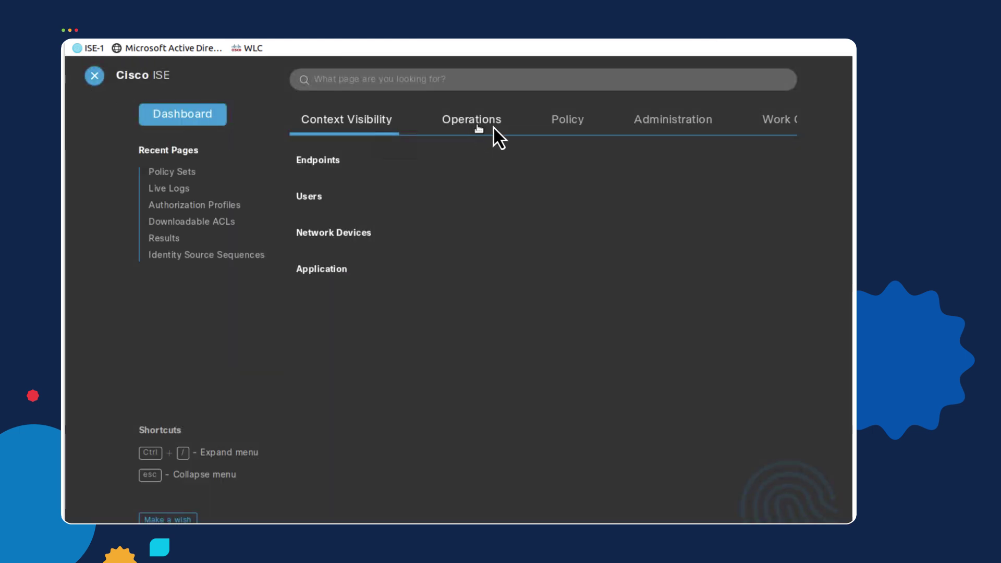
pyautogui.click(566, 125)
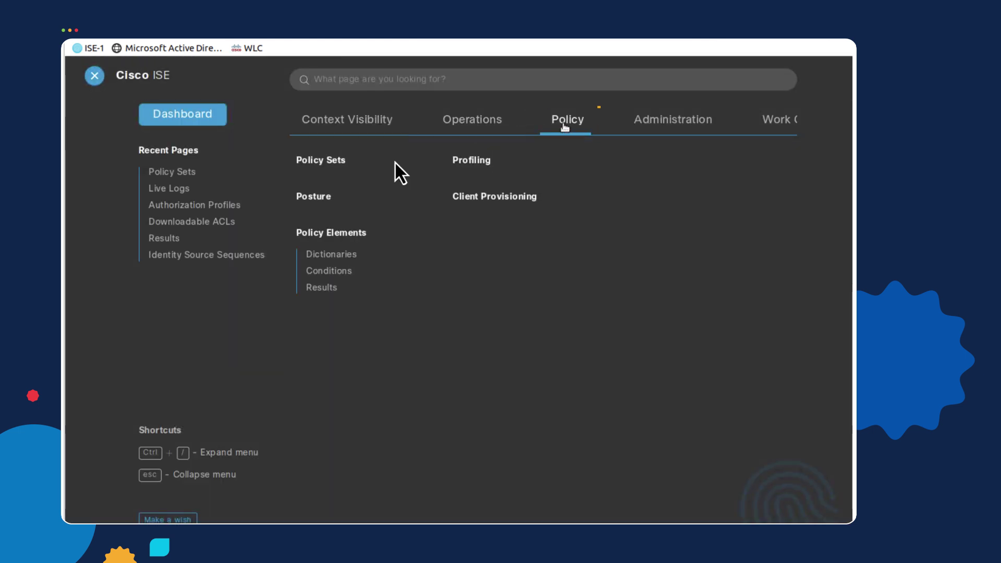
pyautogui.click(322, 162)
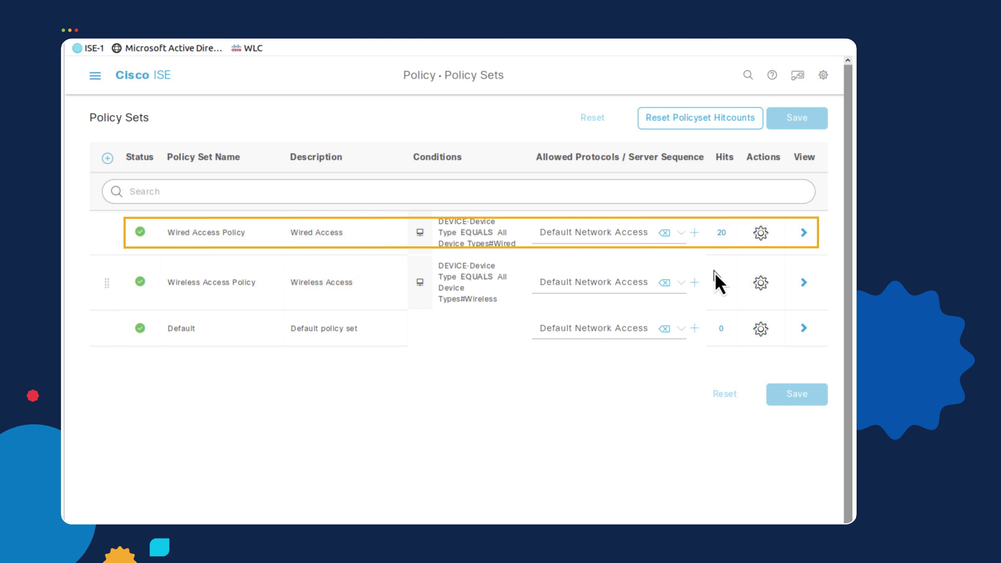
# Open Wired Access Policy and review its Wired_MAB, Wired_Dot1X and Default authentication rules.
pyautogui.click(803, 234)
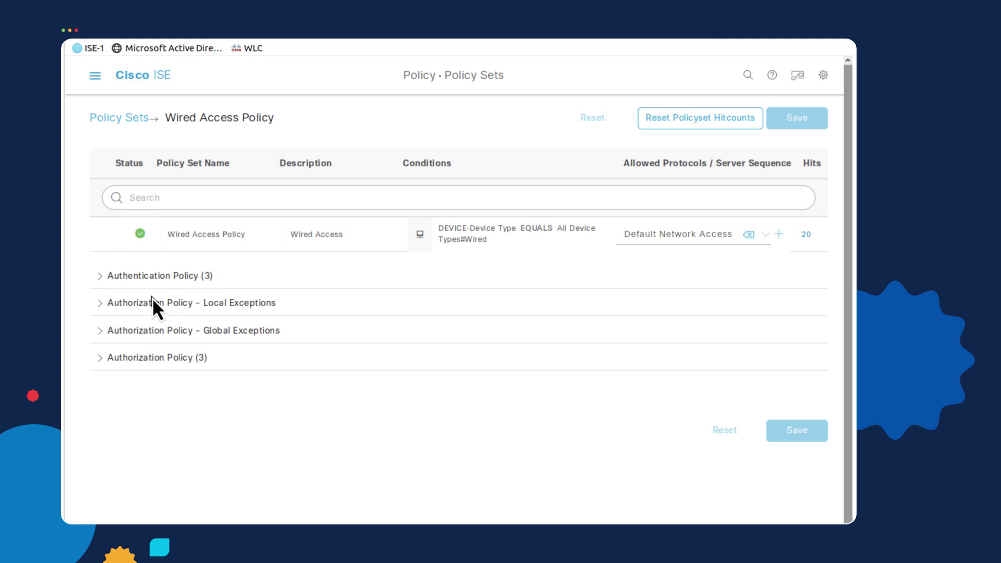
pyautogui.click(101, 278)
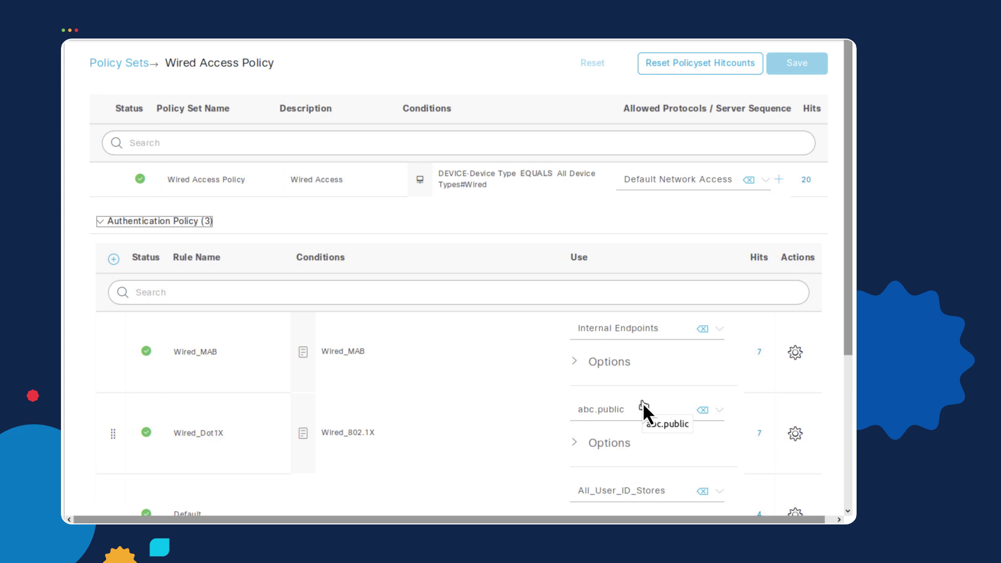
pyautogui.click(98, 223)
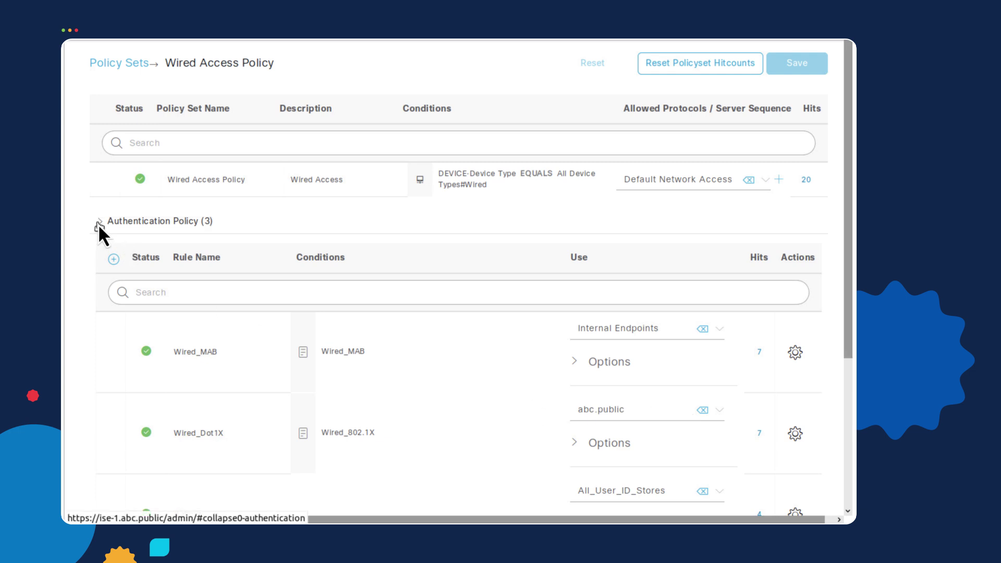
# Expand the three authorization rules and bring up the row actions for the Default rule.
pyautogui.click(98, 306)
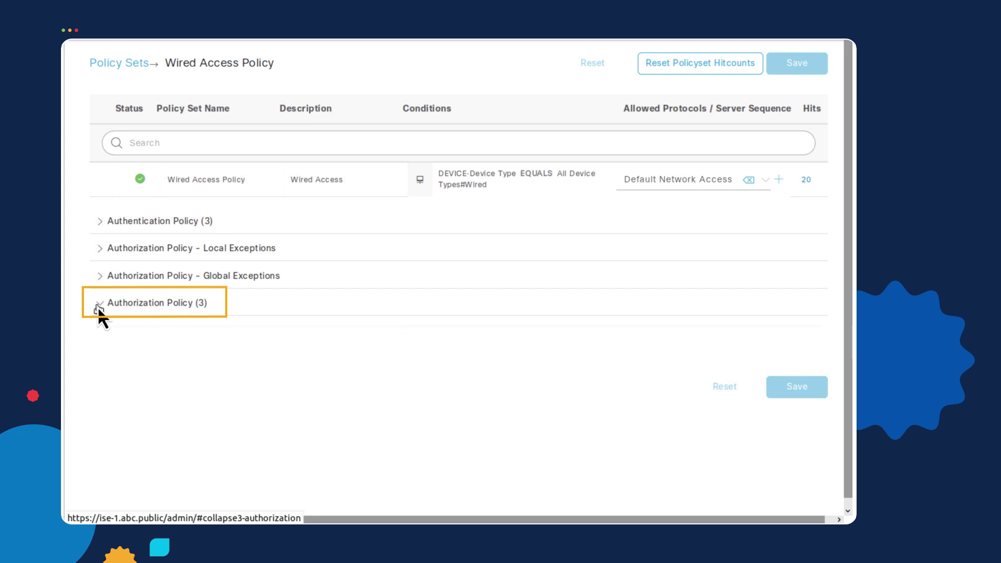
pyautogui.scroll(-2, 78, 327)
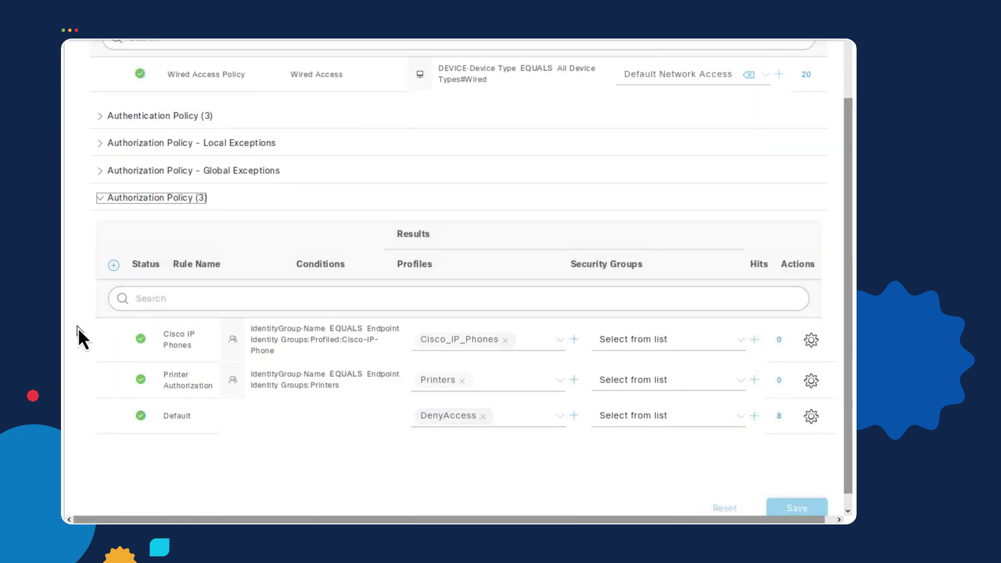
pyautogui.scroll(-1, 77, 327)
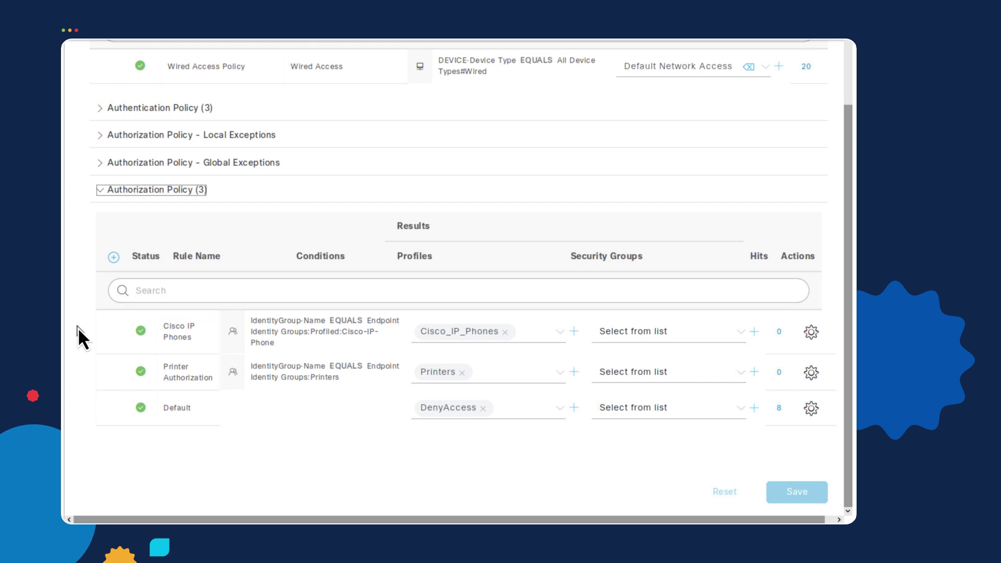
pyautogui.click(812, 408)
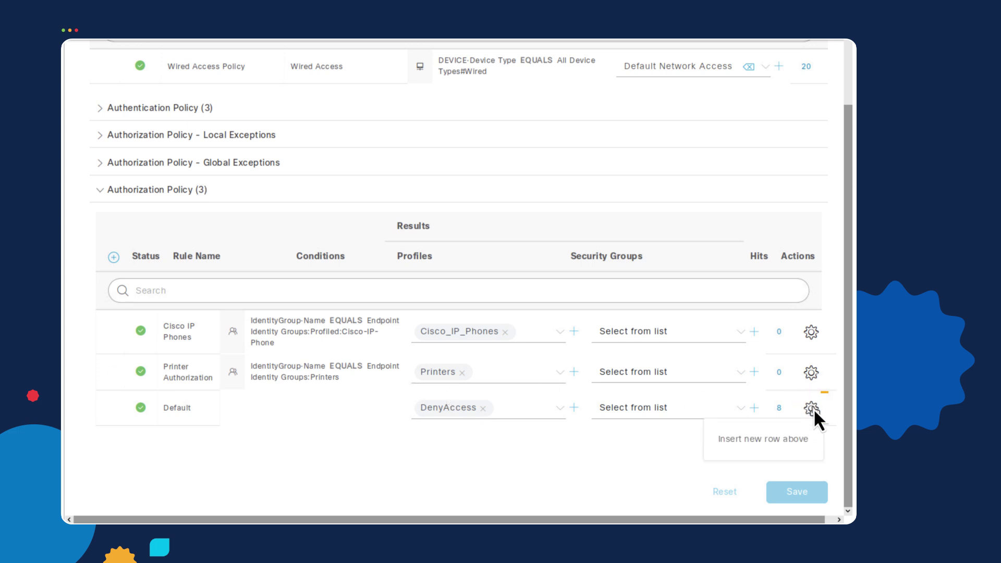
# Insert an authorization rule above Default named 'Wired Employee Access' and begin its condition.
pyautogui.click(776, 439)
pyautogui.moveTo(197, 413); pyautogui.dragTo(163, 402)
pyautogui.press('BackSpace')
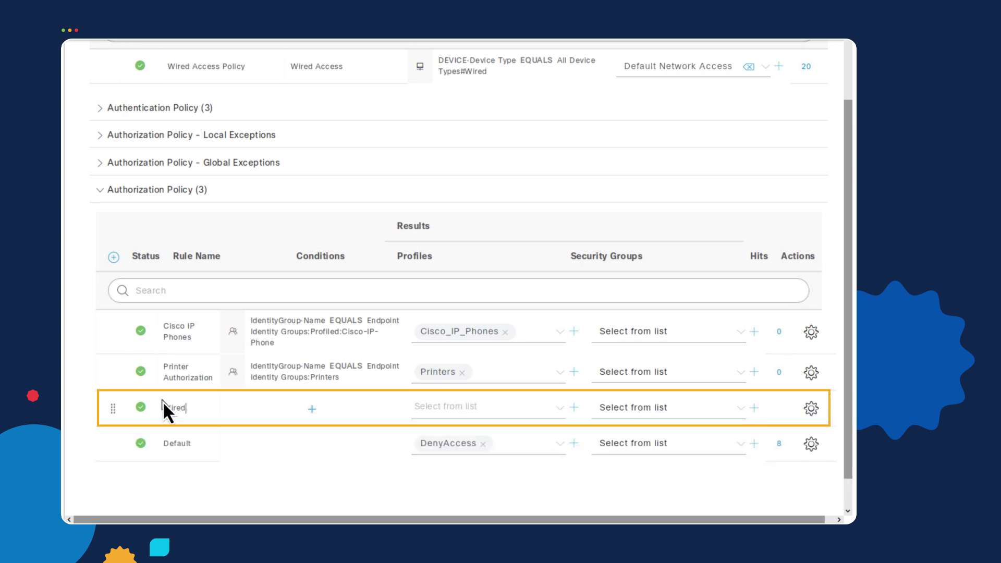
pyautogui.write('Wired Employee Access')
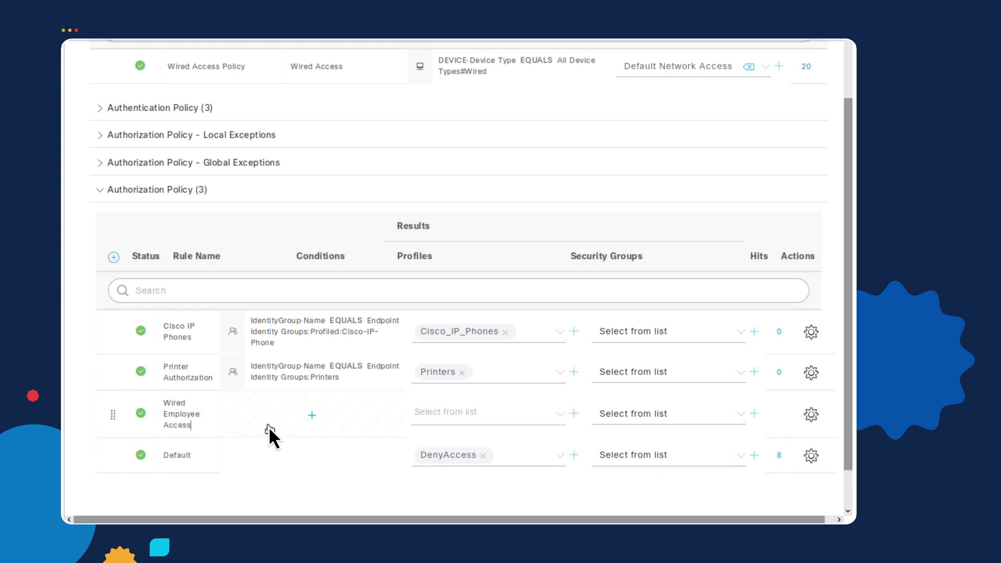
pyautogui.click(313, 417)
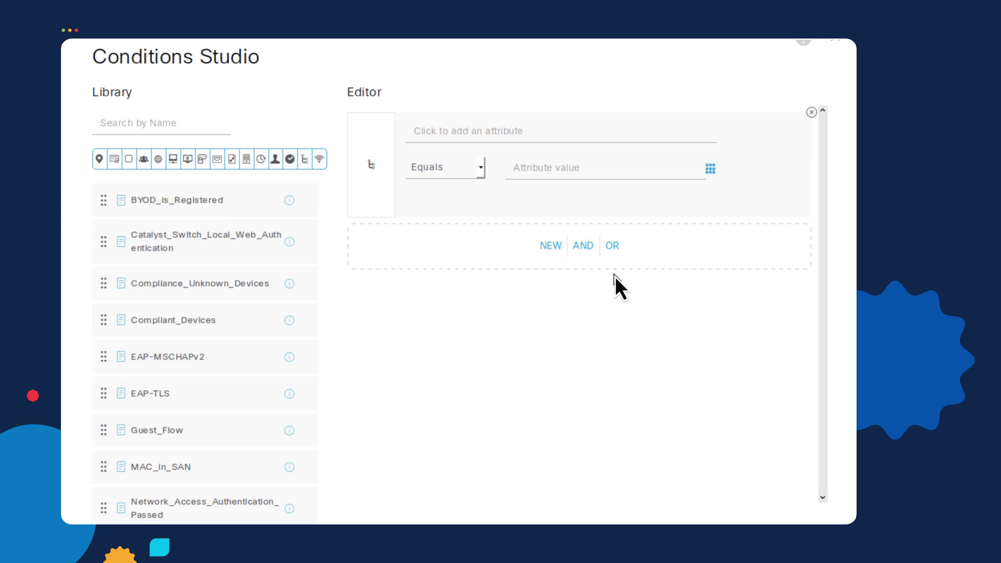
# Set the condition to Identity Group attribute abc.public ExternalGroups Equals abc.public/HCC/Groups/employees.
pyautogui.click(481, 131)
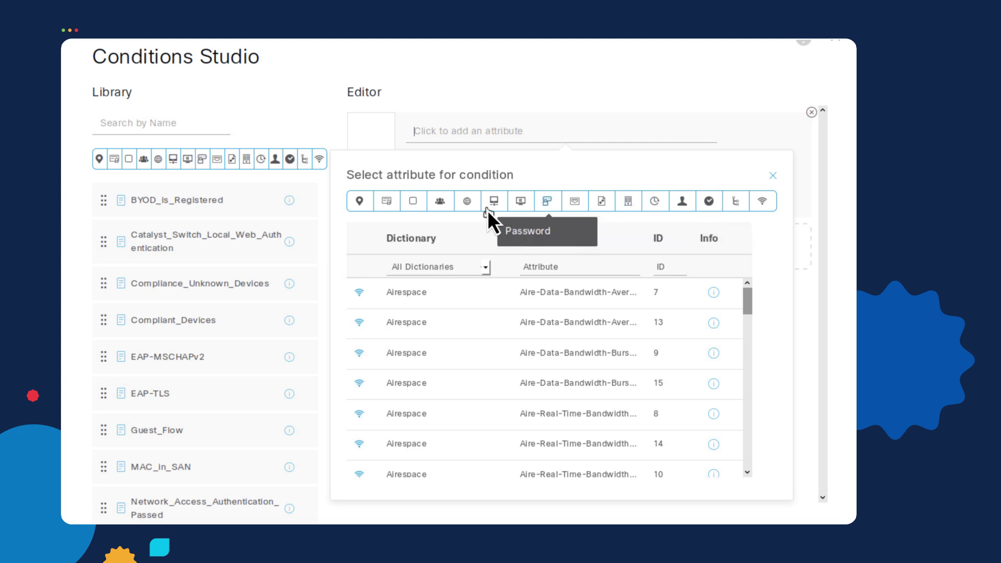
pyautogui.click(444, 206)
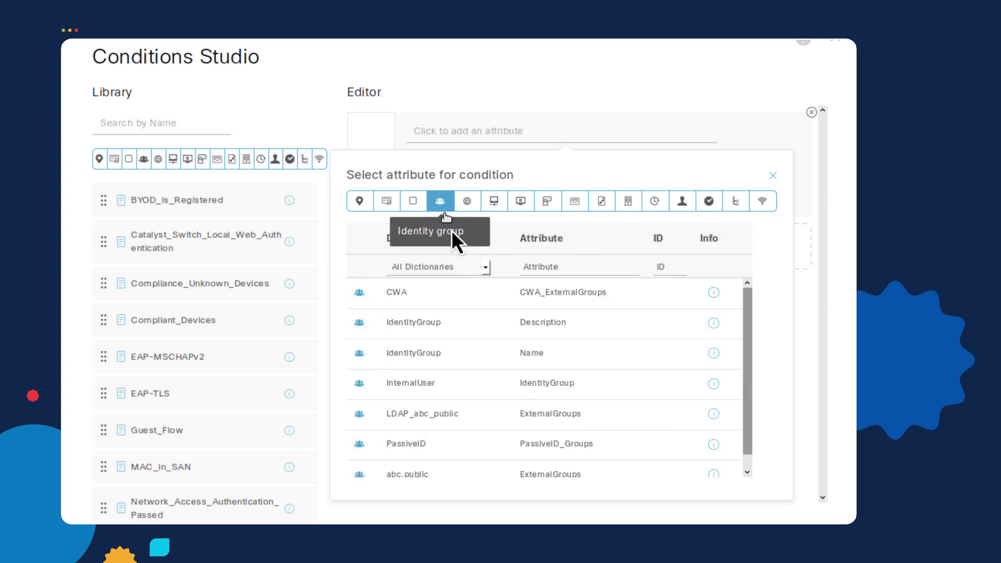
pyautogui.click(460, 477)
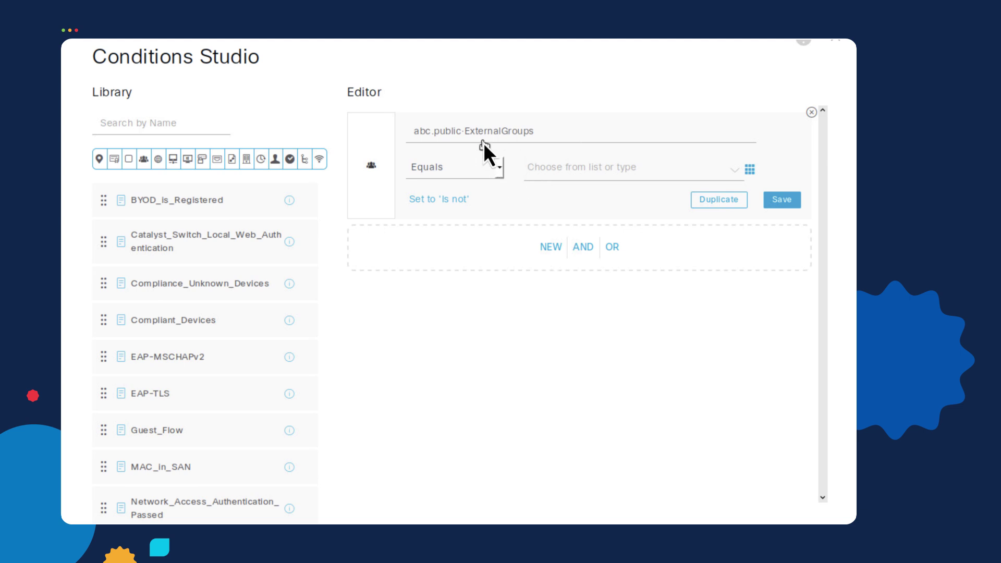
pyautogui.click(735, 171)
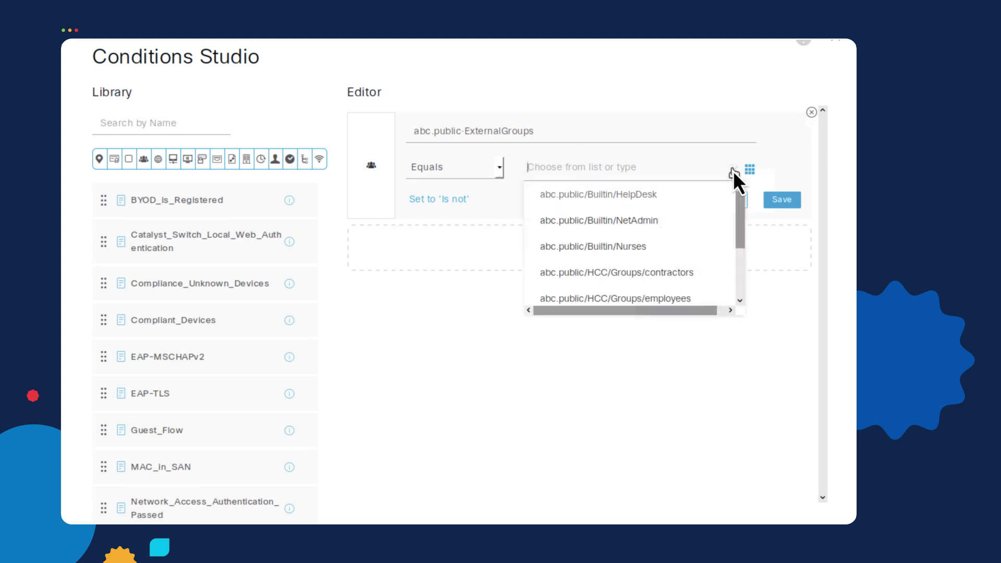
pyautogui.moveTo(741, 217); pyautogui.dragTo(741, 275)
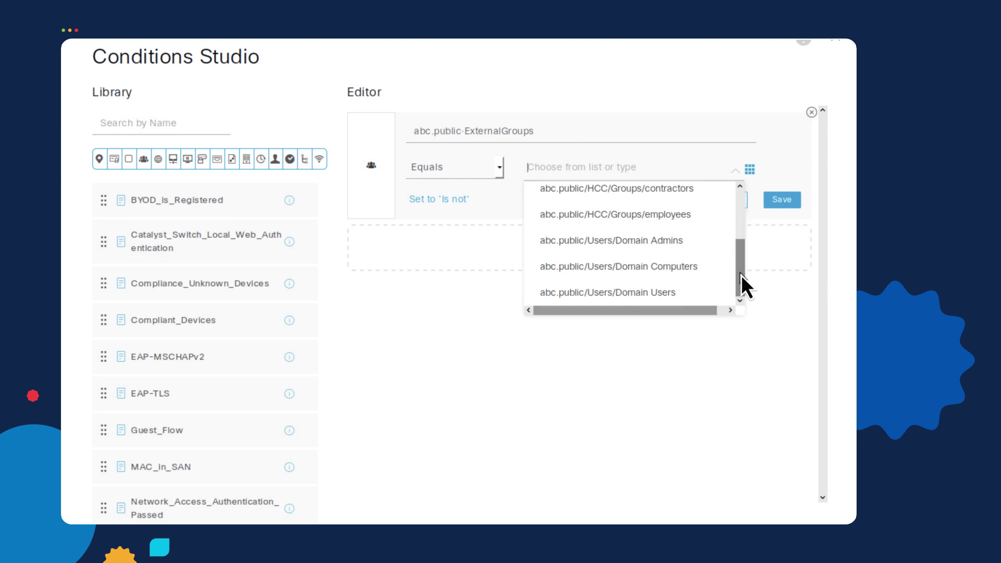
pyautogui.click(672, 220)
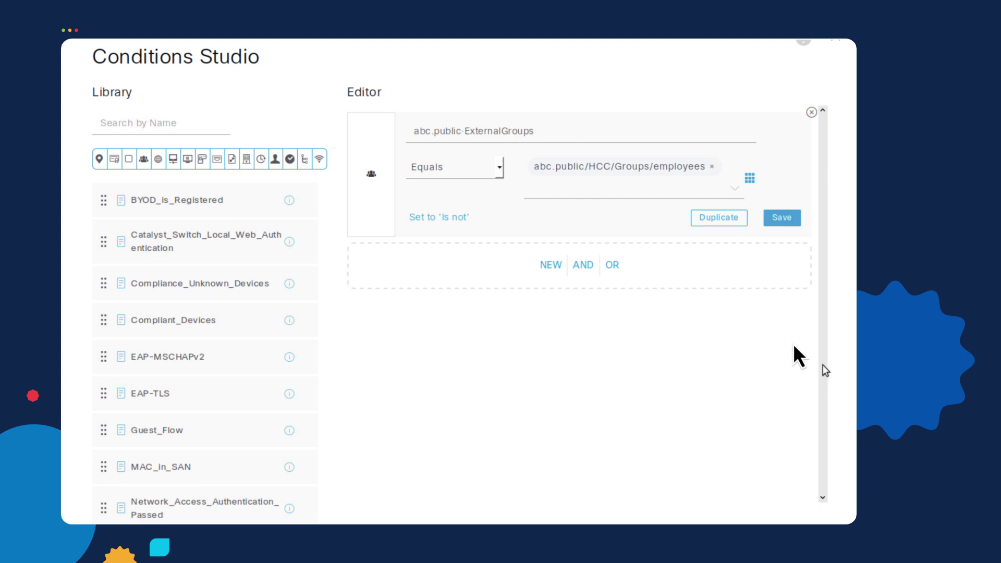
# Add a second condition, then delete the empty one so only the employees condition remains.
pyautogui.click(555, 266)
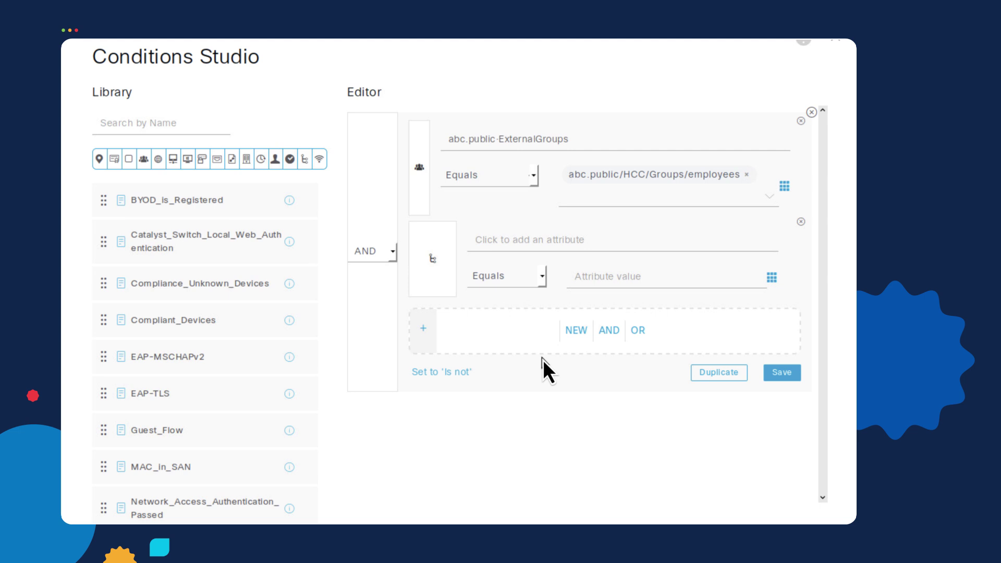
pyautogui.click(394, 262)
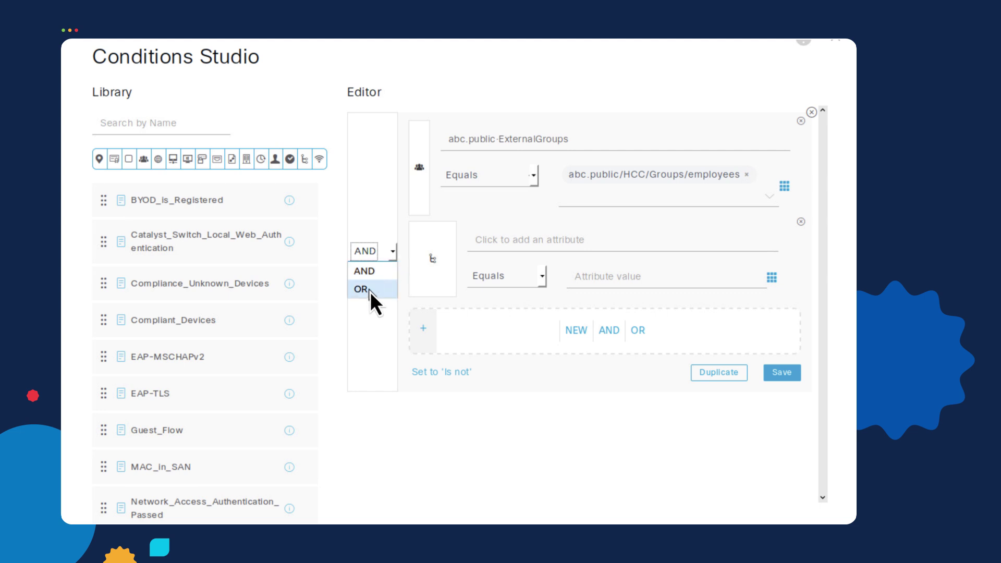
pyautogui.click(802, 223)
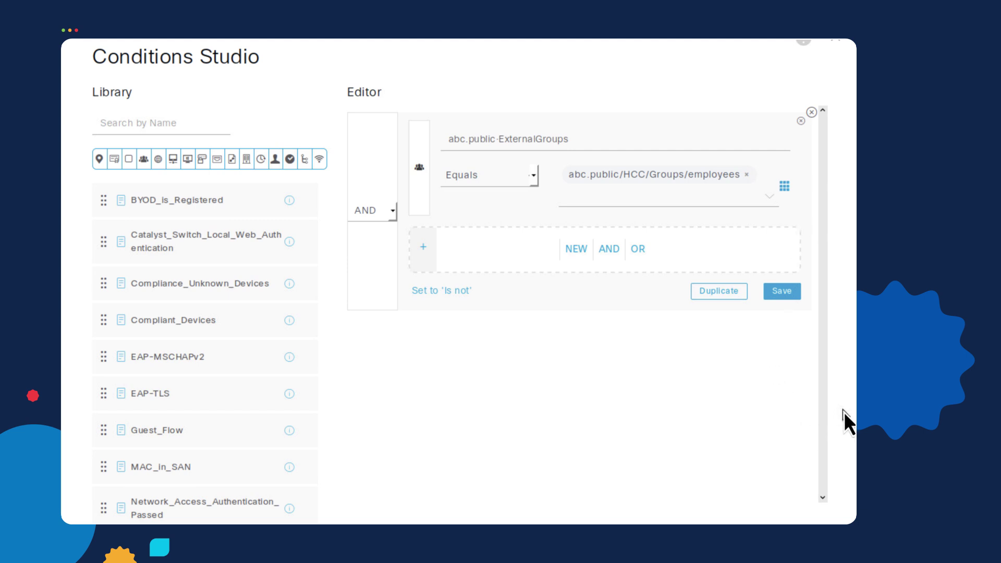
pyautogui.scroll(-3, 845, 412)
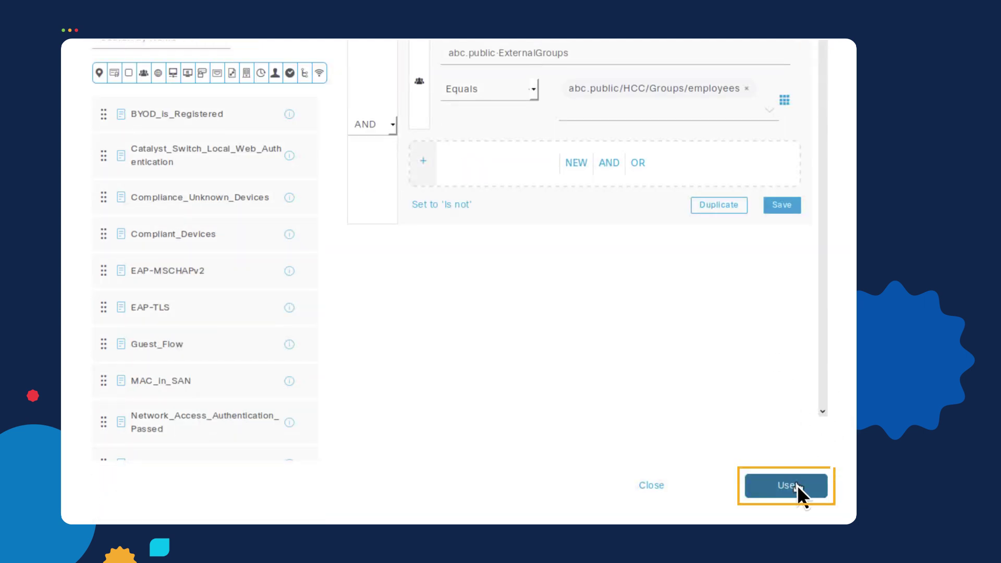
# Use the employees condition, assign the Wired Employee Access profile, and save the policy set.
pyautogui.click(798, 486)
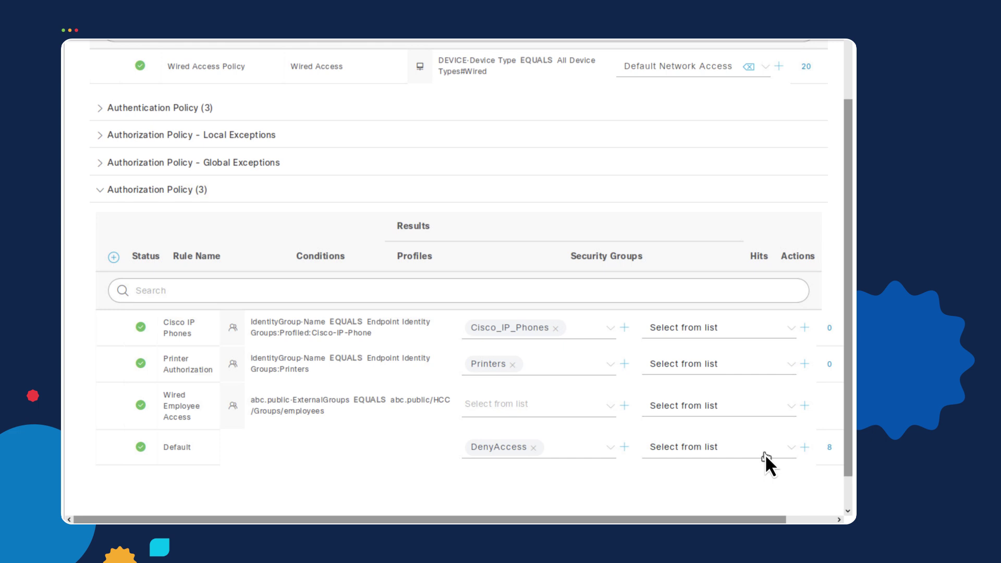
pyautogui.click(545, 408)
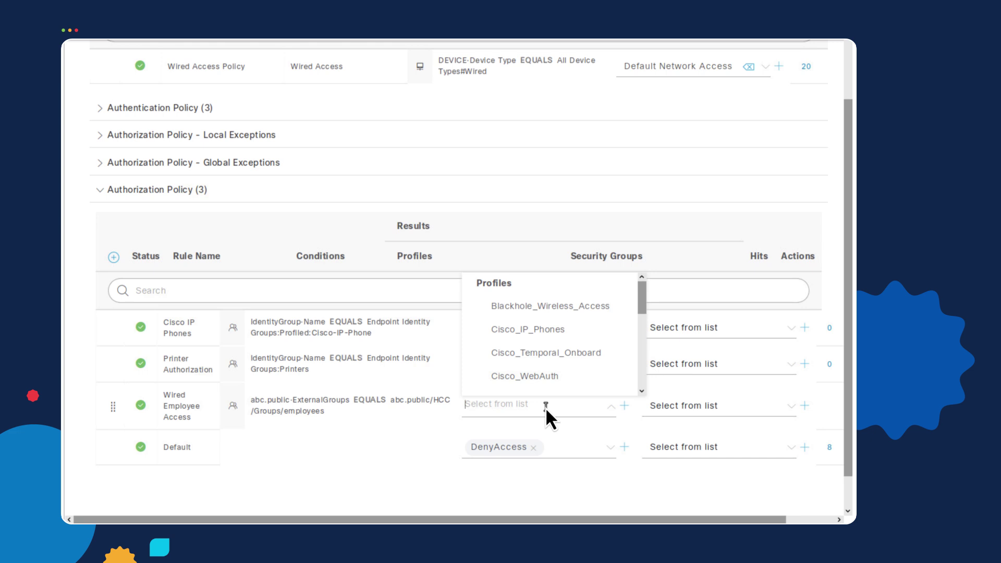
pyautogui.click(640, 391)
pyautogui.click(641, 392)
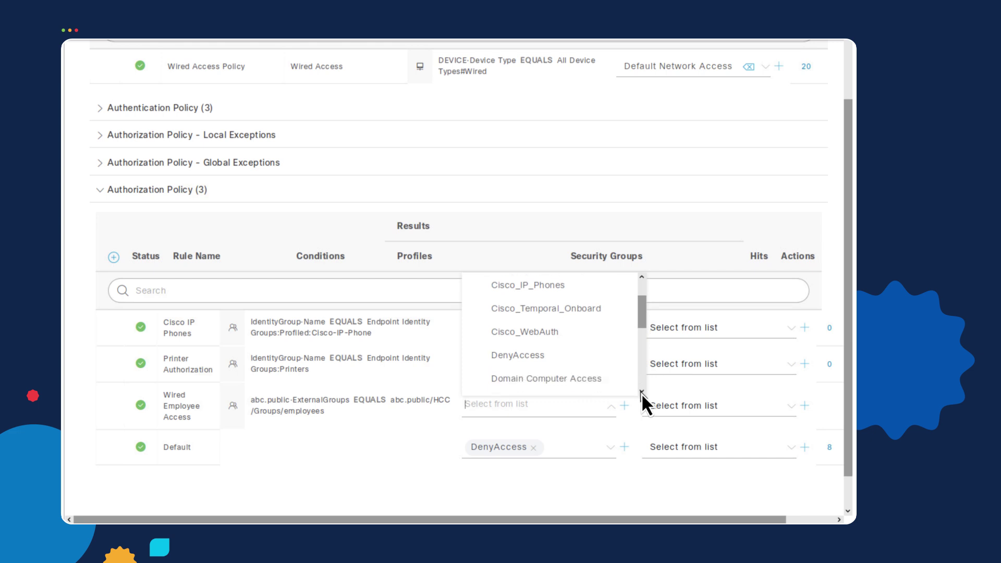
pyautogui.write('pe')
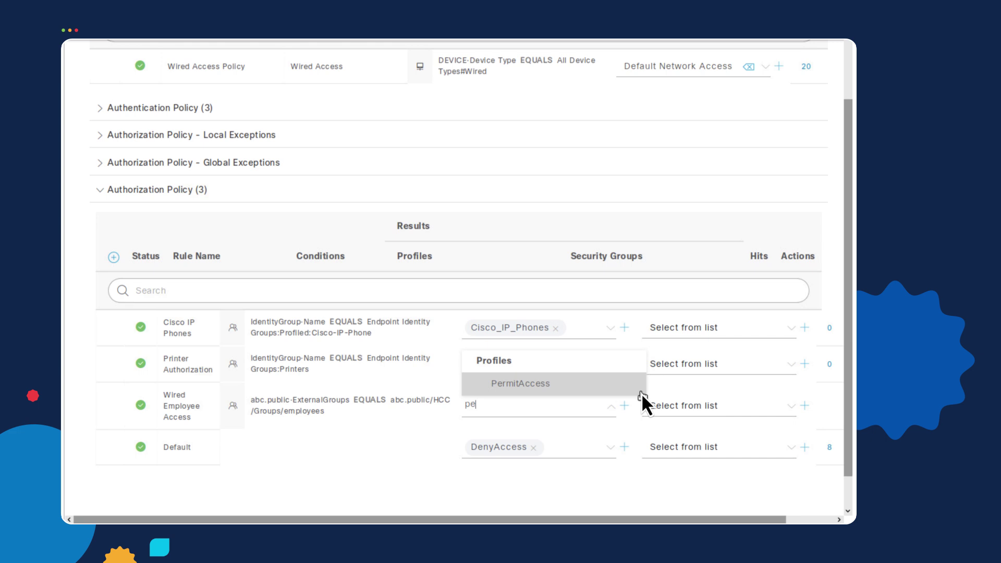
pyautogui.press('BackSpace')
pyautogui.press('BackSpace')
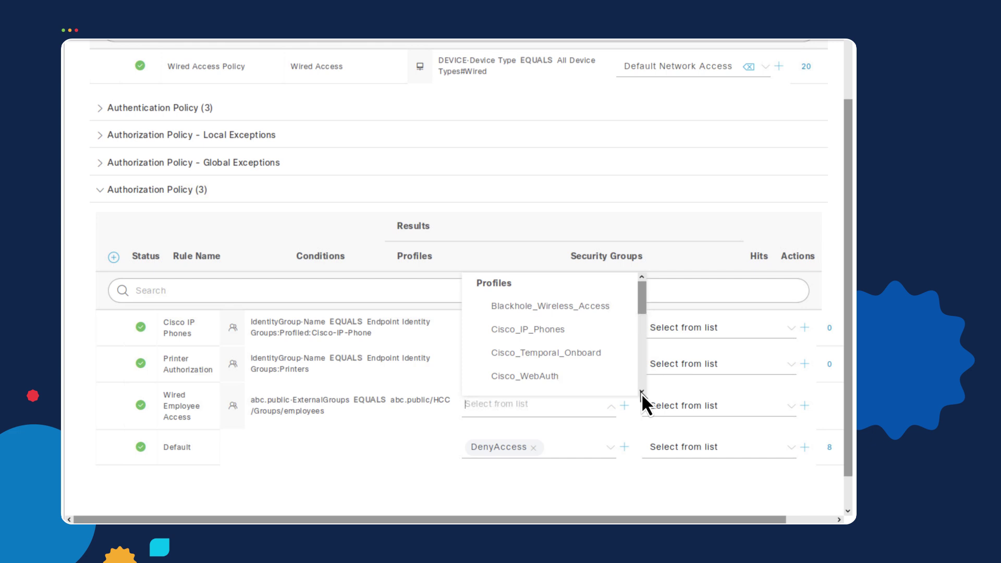
pyautogui.write('Wired')
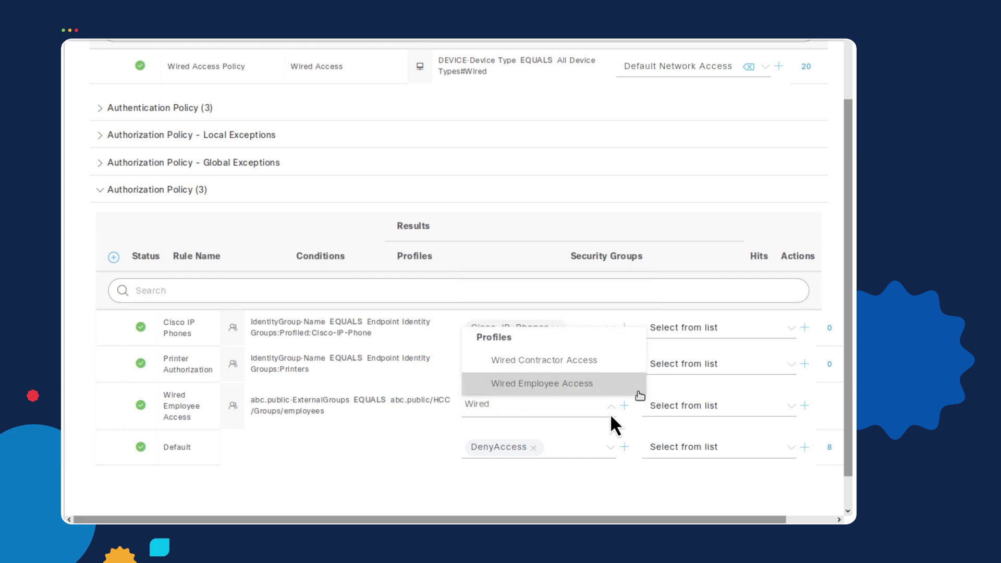
pyautogui.click(586, 386)
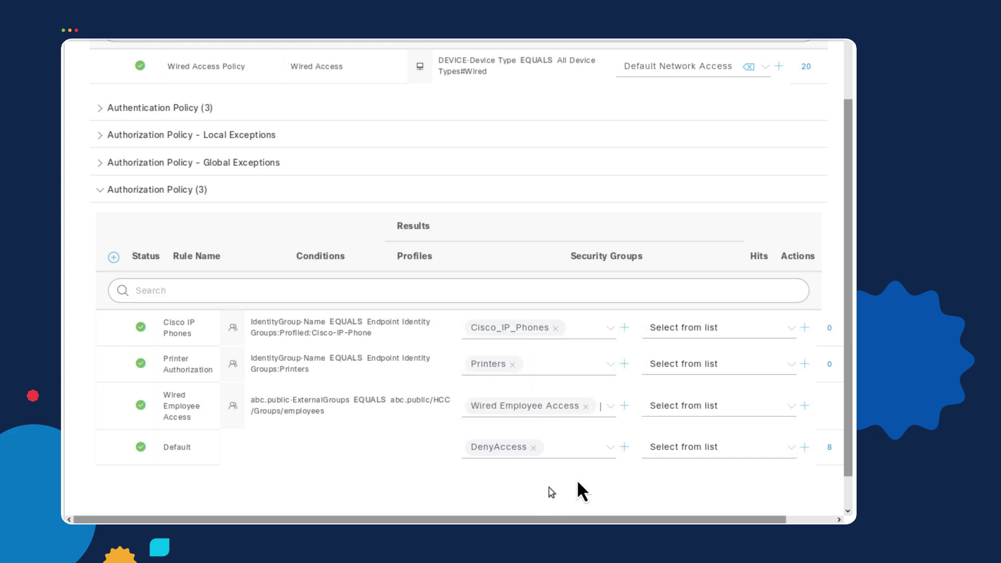
pyautogui.scroll(-2, 579, 479)
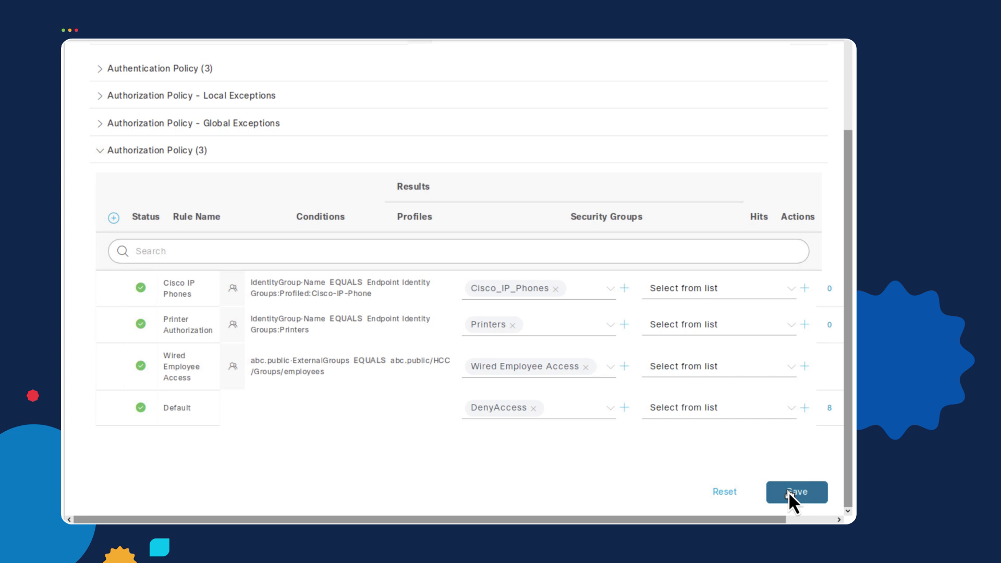
pyautogui.click(789, 492)
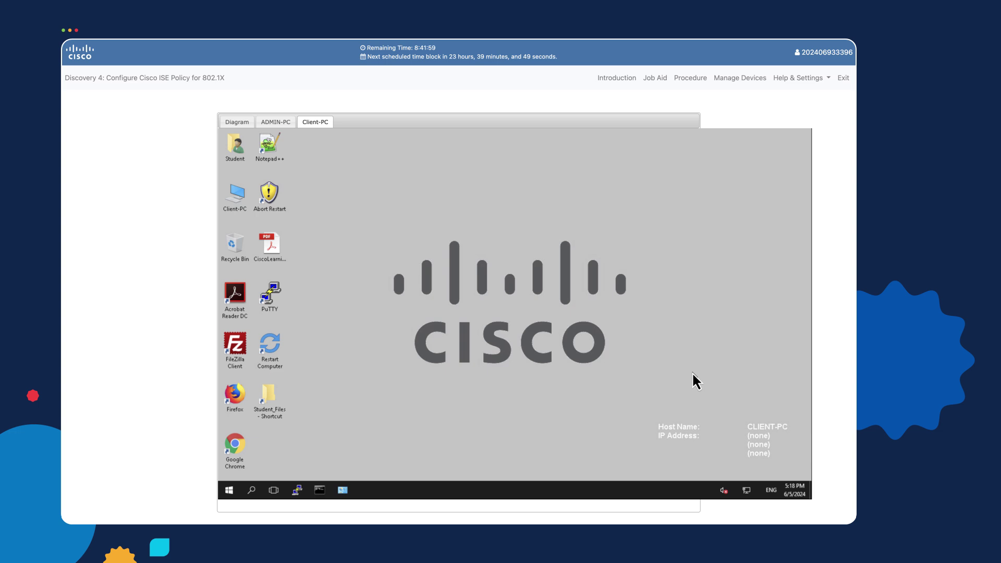
# Enable the Ethernet0 2 adapter from Network and Sharing Center's adapter settings.
pyautogui.rightClick(747, 489)
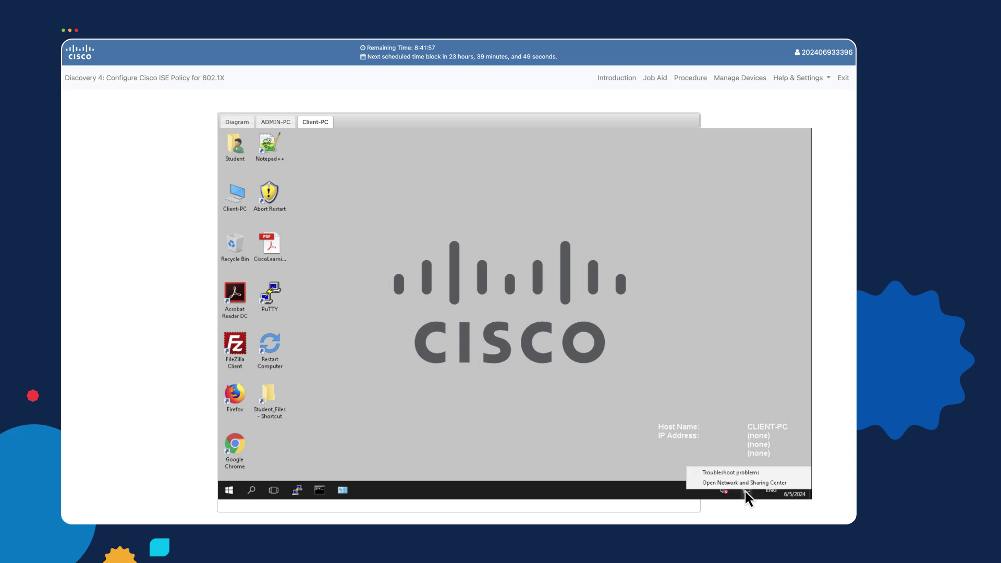
pyautogui.click(747, 484)
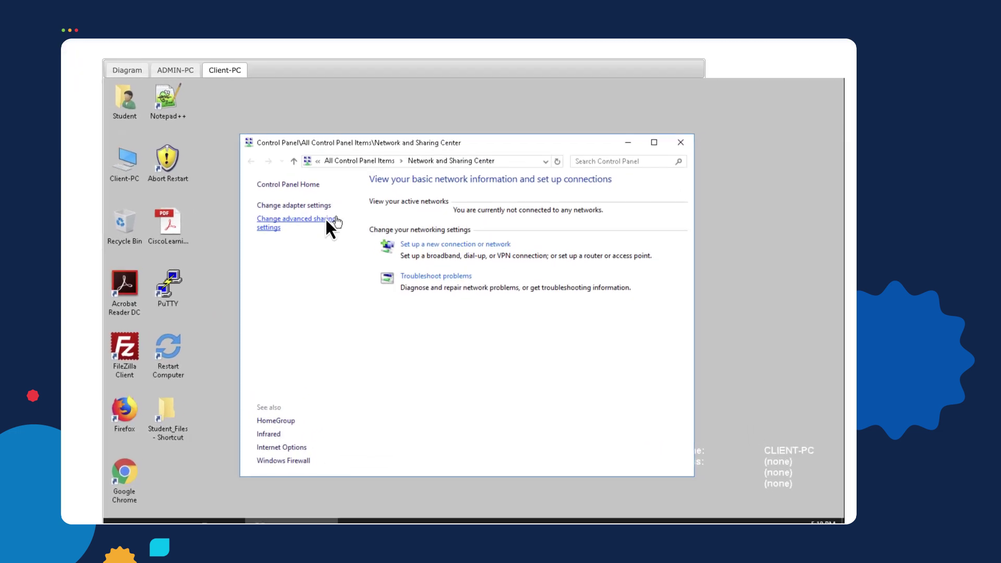
pyautogui.click(300, 198)
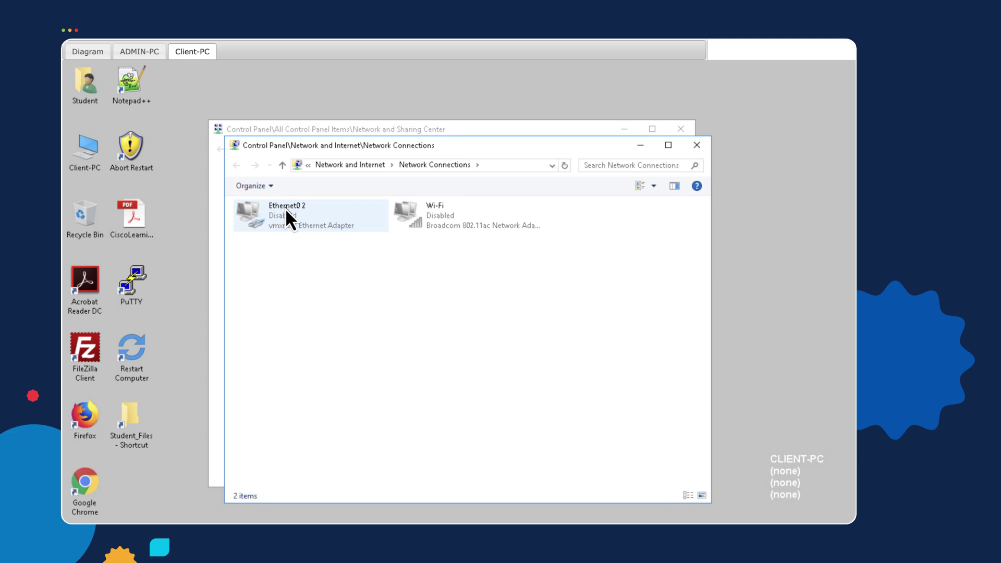
pyautogui.rightClick(293, 211)
pyautogui.click(318, 220)
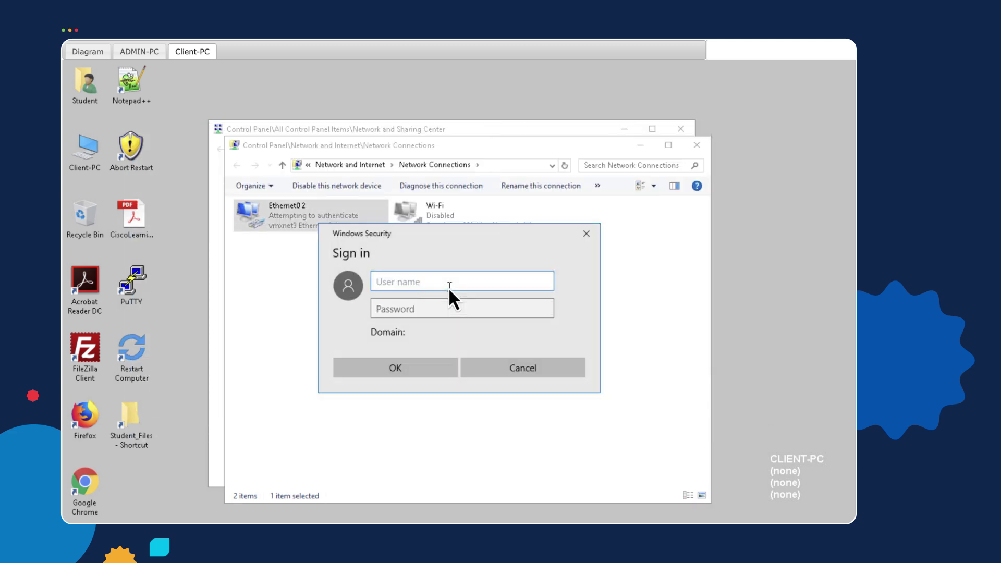
# Authenticate the wired connection with the domain employee's username and password.
pyautogui.write('employee1@abc.p')
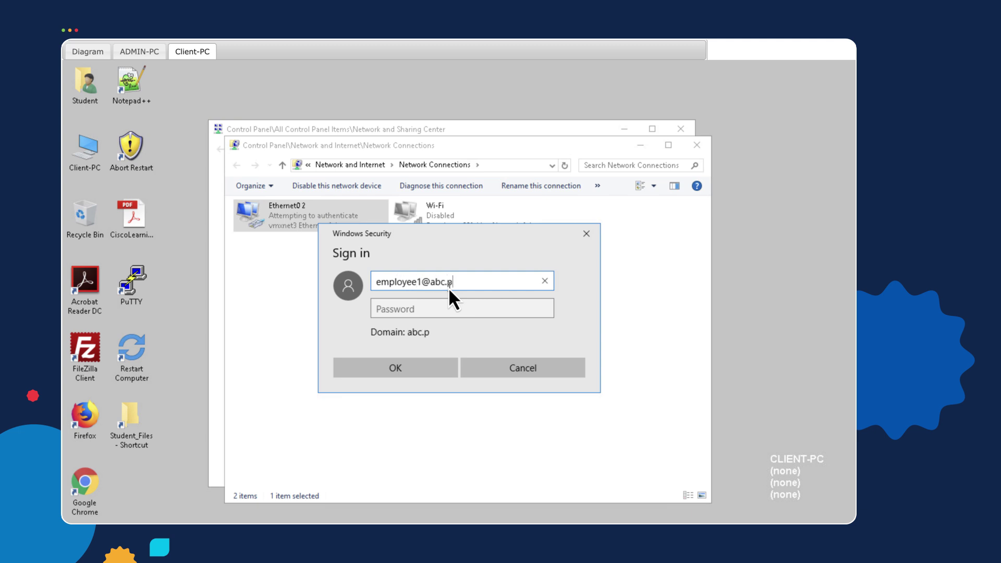
pyautogui.write('ublic')
pyautogui.click(460, 304)
pyautogui.write('••••••')
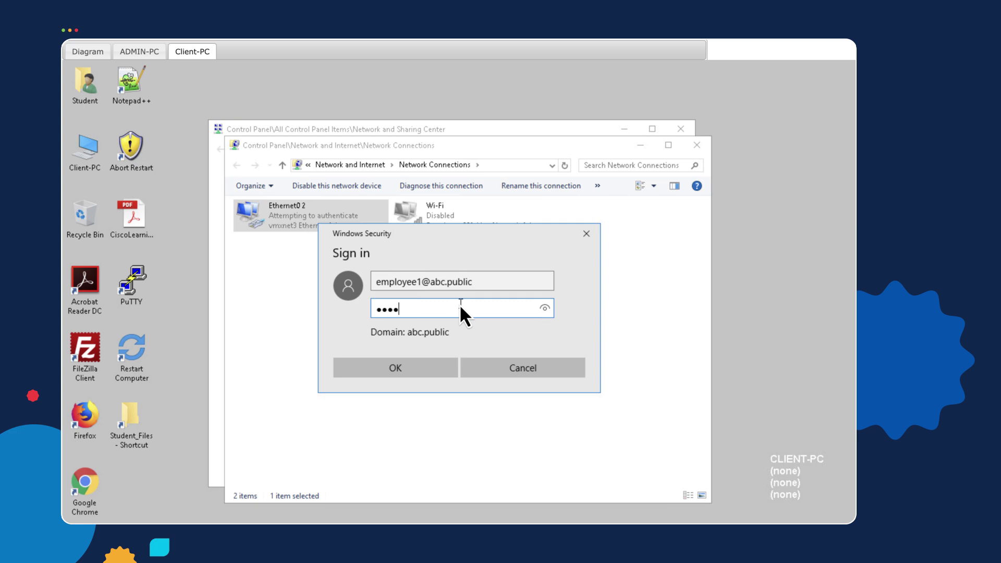
pyautogui.write('••')
pyautogui.click(424, 365)
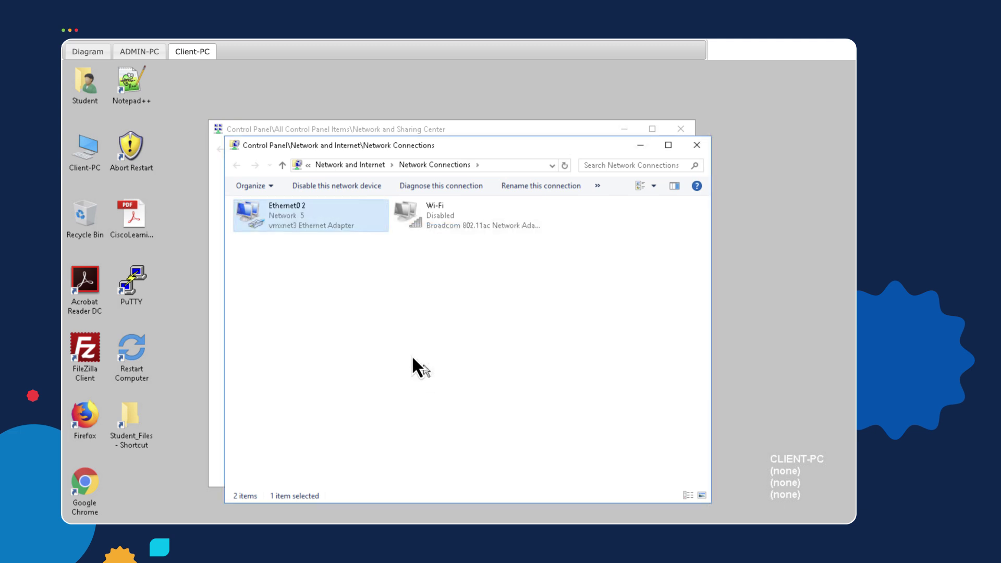
pyautogui.click(139, 51)
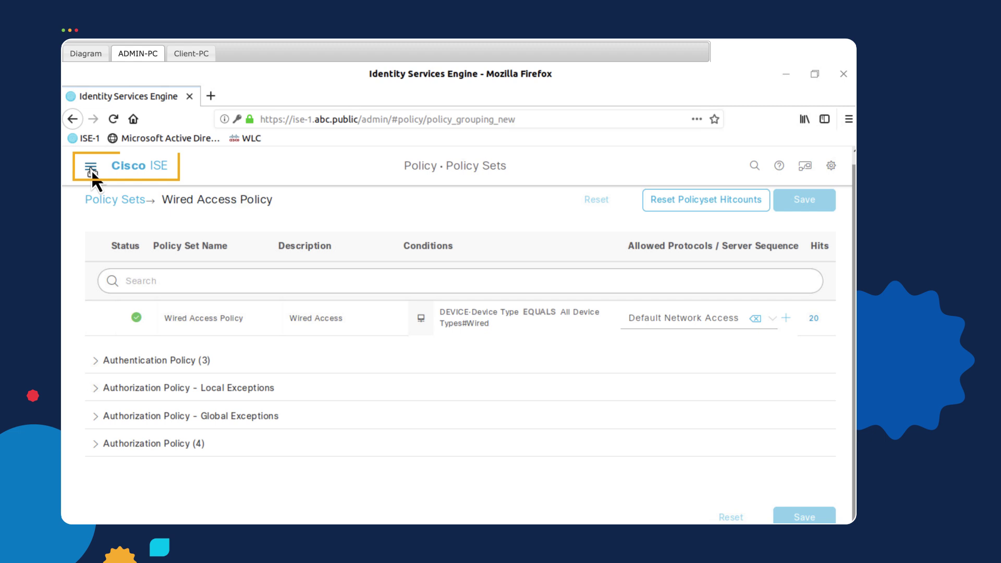
# Navigate to Operations > RADIUS > Live Logs to see the new employee authentications.
pyautogui.click(92, 61)
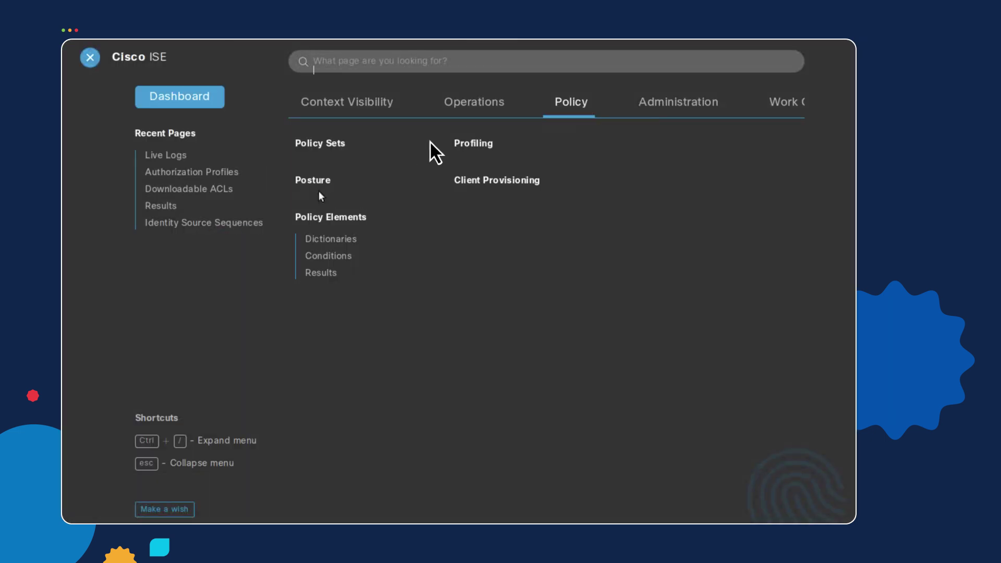
pyautogui.click(478, 104)
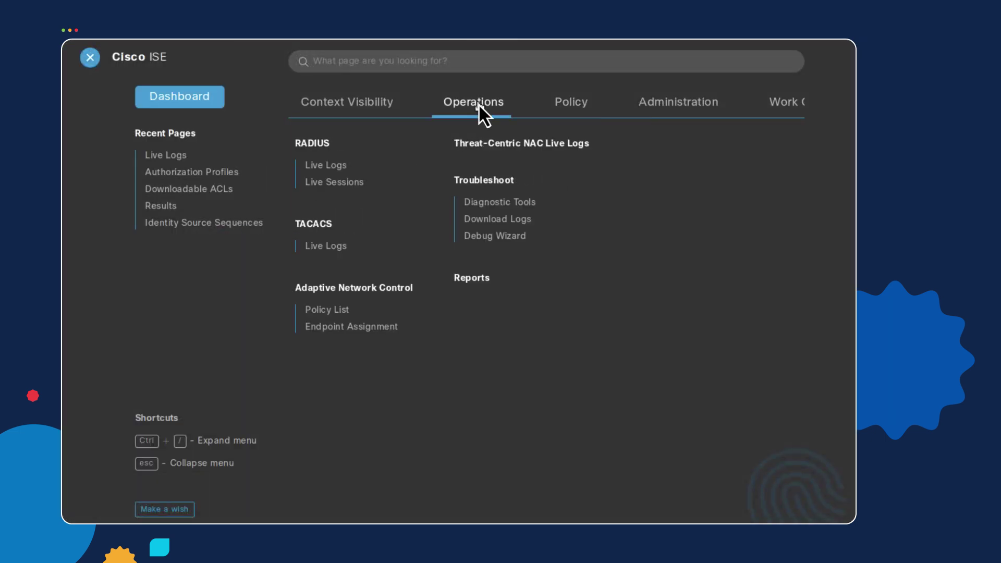
pyautogui.click(337, 167)
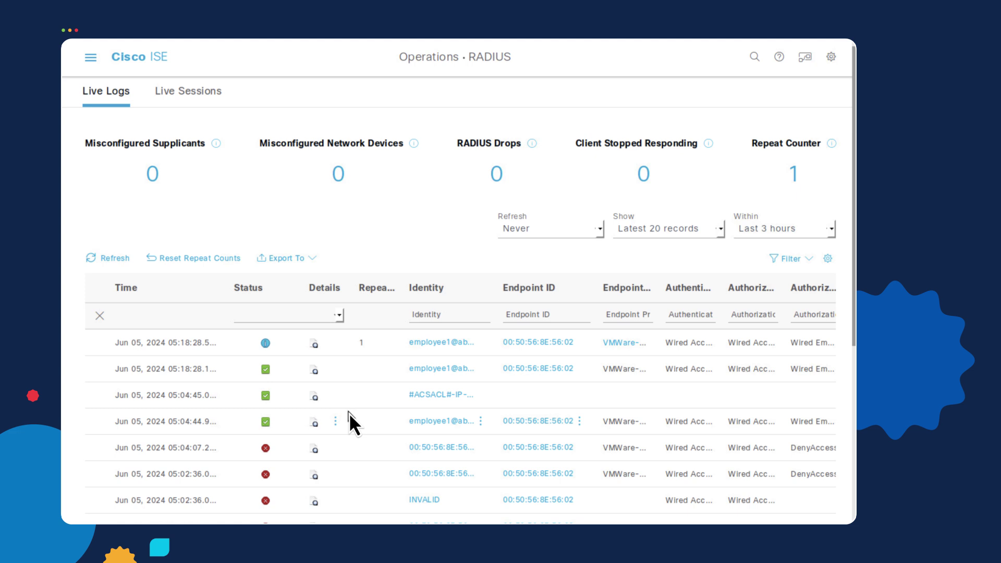
# Open the newest authentication's detail report and check its authorization rule, username and MAC address.
pyautogui.click(315, 346)
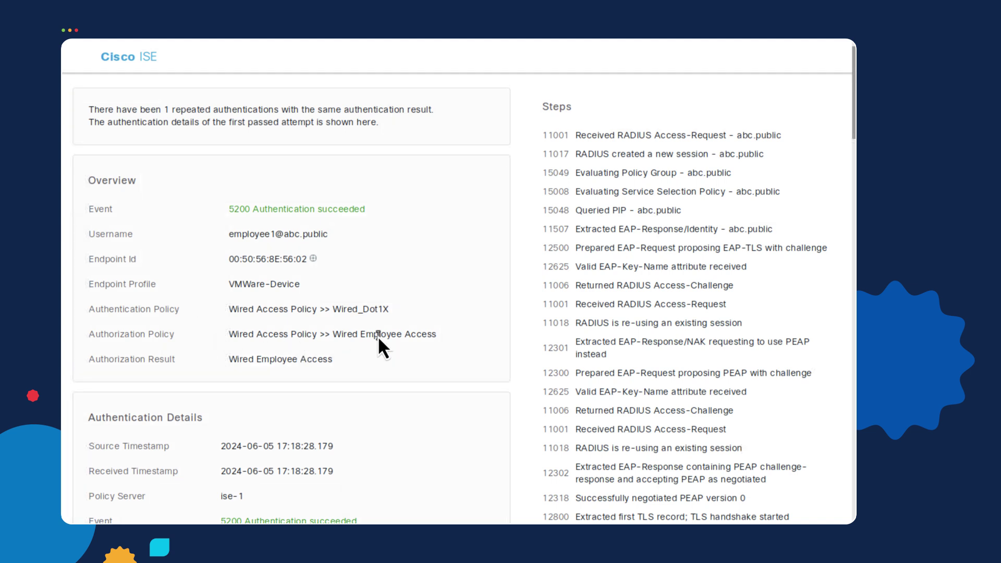
pyautogui.moveTo(437, 335); pyautogui.dragTo(100, 310)
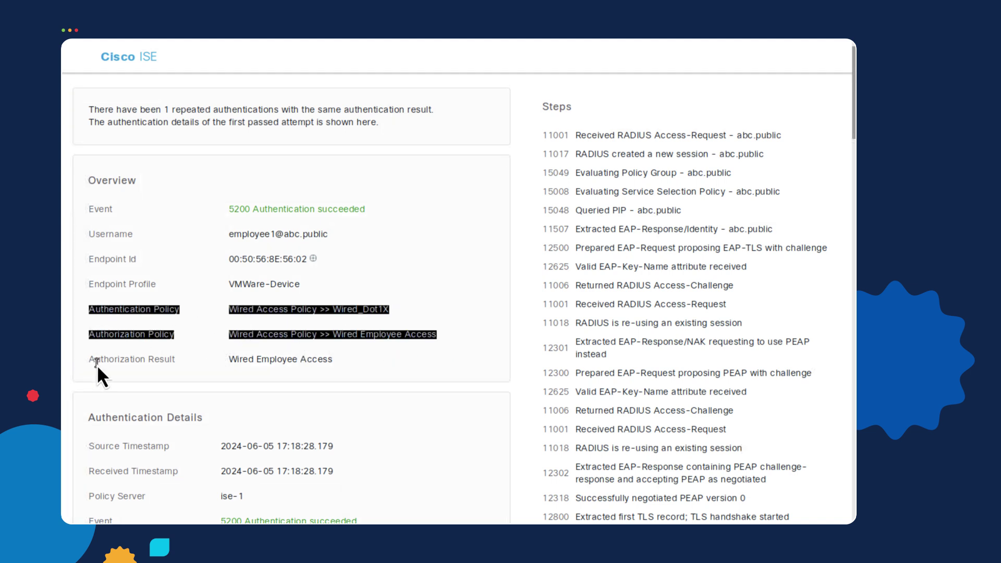
pyautogui.click(69, 332)
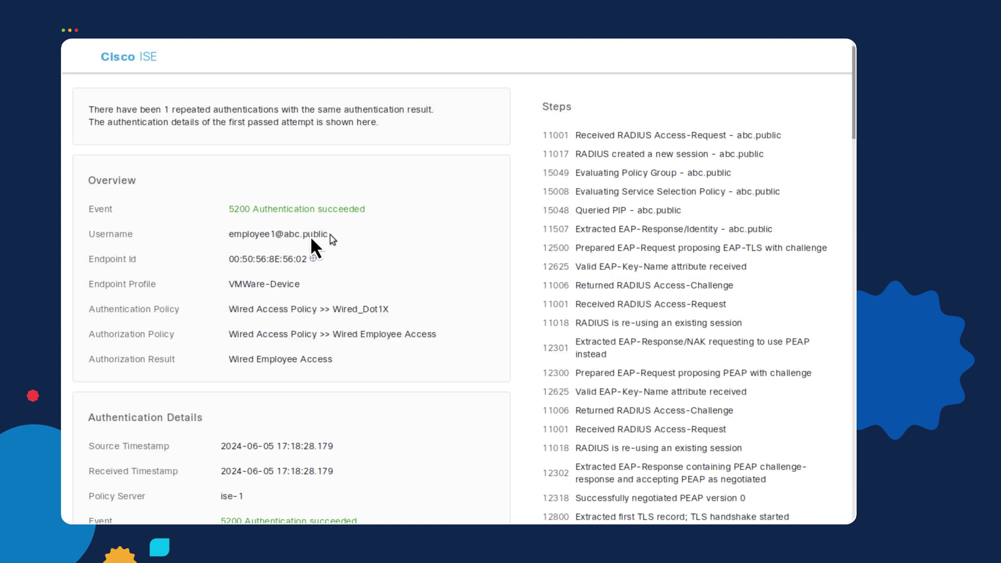
pyautogui.moveTo(248, 238); pyautogui.dragTo(227, 235)
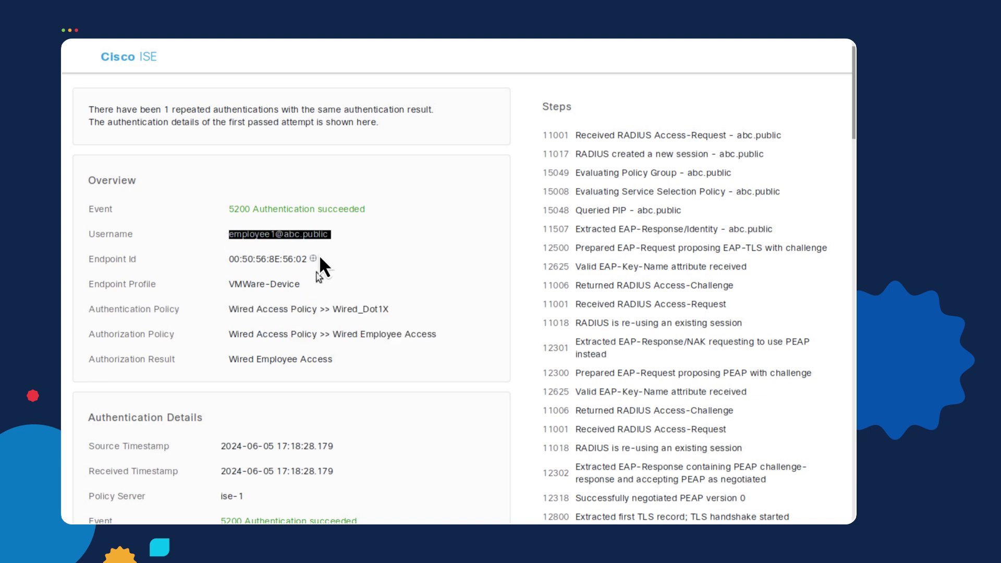
pyautogui.moveTo(326, 257); pyautogui.dragTo(236, 262)
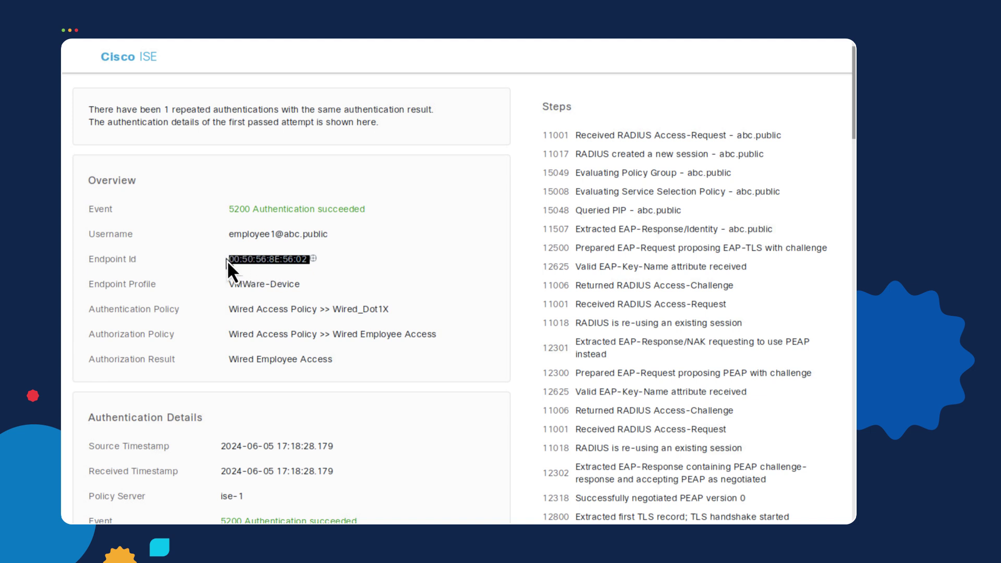
pyautogui.click(580, 110)
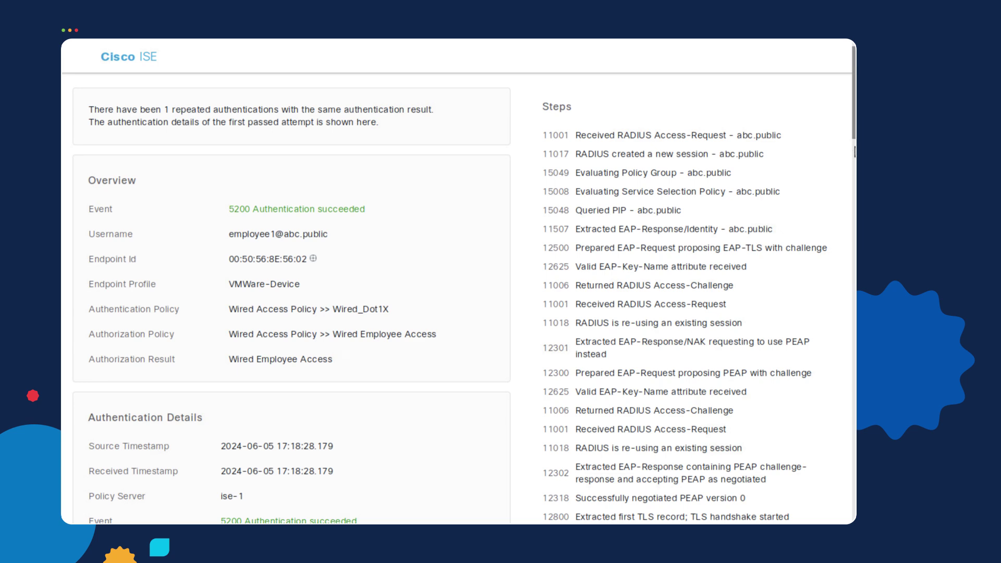
pyautogui.moveTo(854, 134); pyautogui.dragTo(854, 175)
pyautogui.scroll(-2, 457, 297)
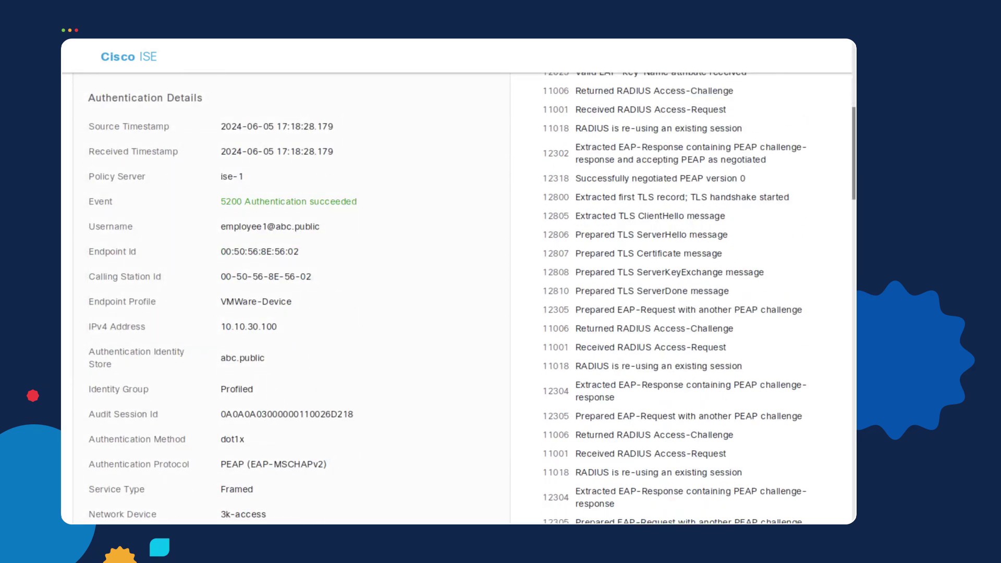
pyautogui.scroll(-14, 854, 355)
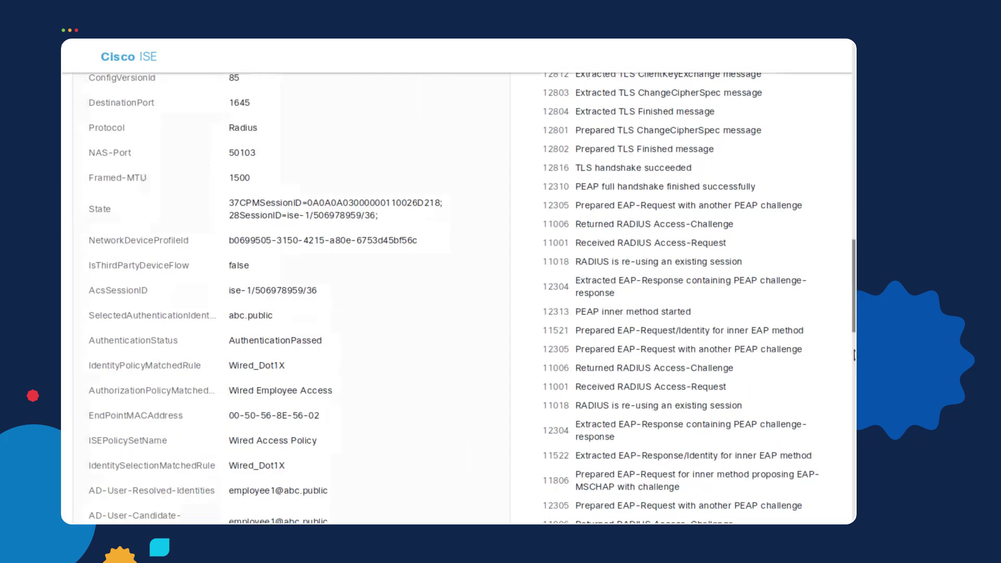
pyautogui.scroll(-5, 854, 354)
pyautogui.moveTo(855, 354); pyautogui.dragTo(850, 125)
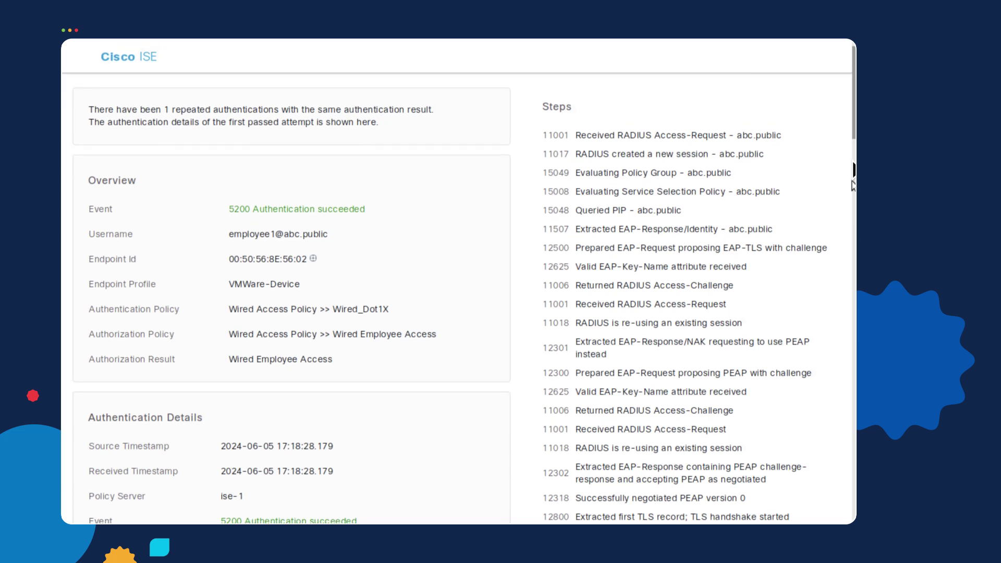
pyautogui.scroll(-15, 532, 226)
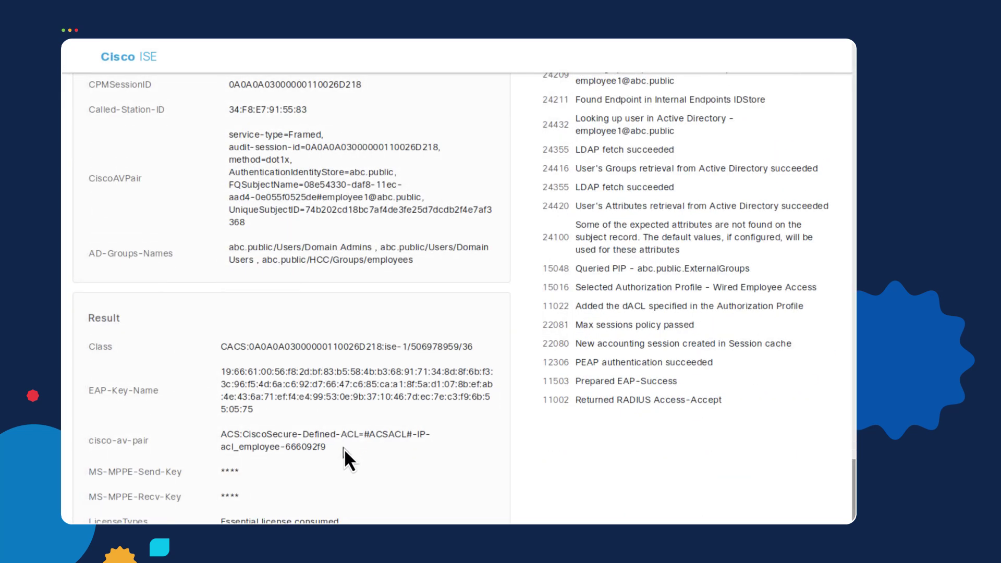
pyautogui.moveTo(344, 448); pyautogui.dragTo(238, 438)
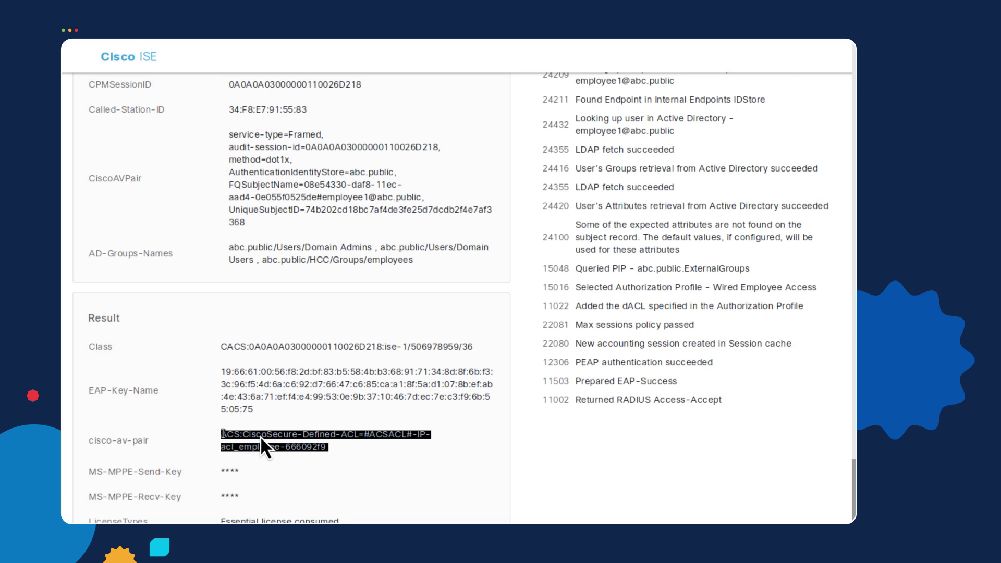
pyautogui.click(394, 448)
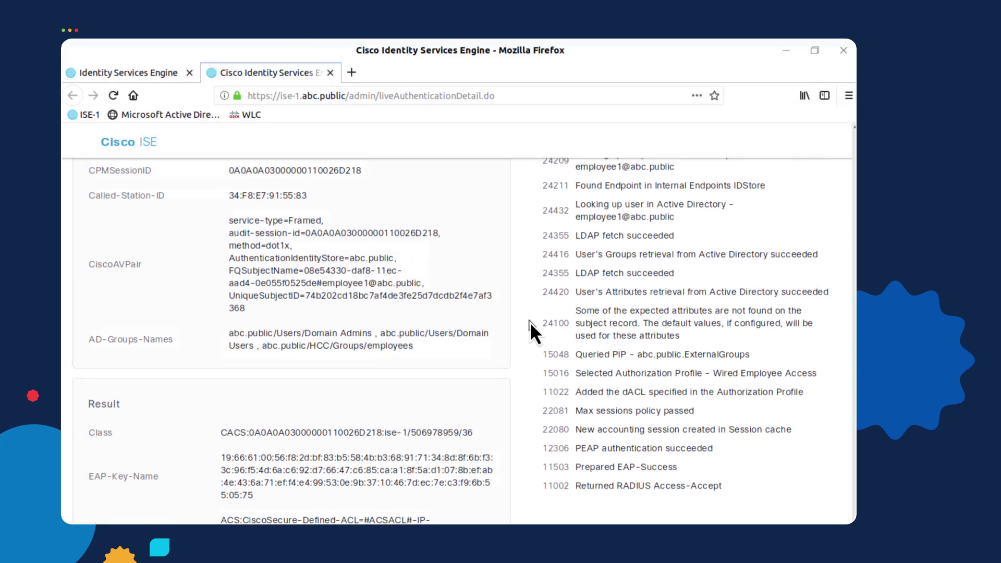
pyautogui.scroll(15, 530, 321)
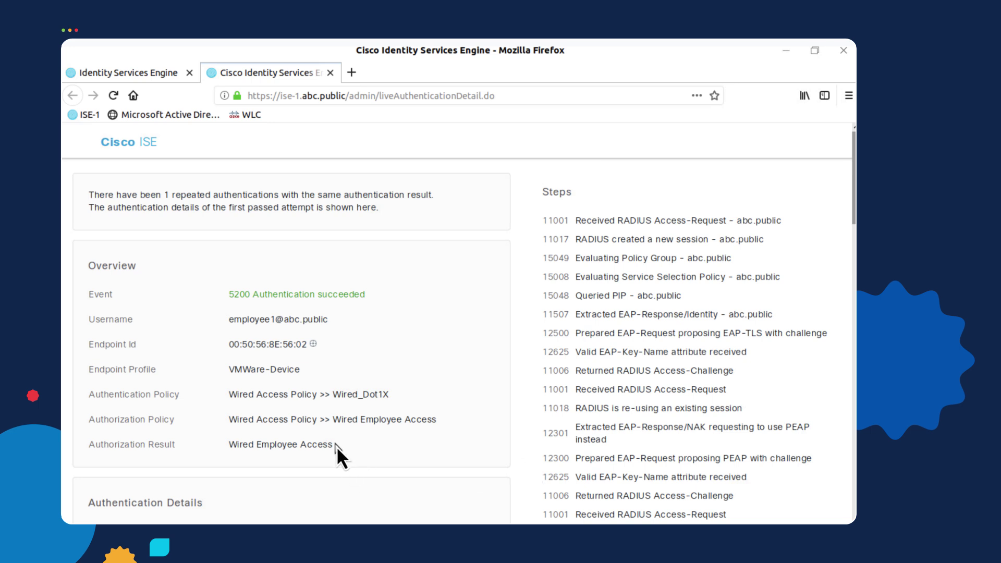
pyautogui.moveTo(334, 443); pyautogui.dragTo(229, 447)
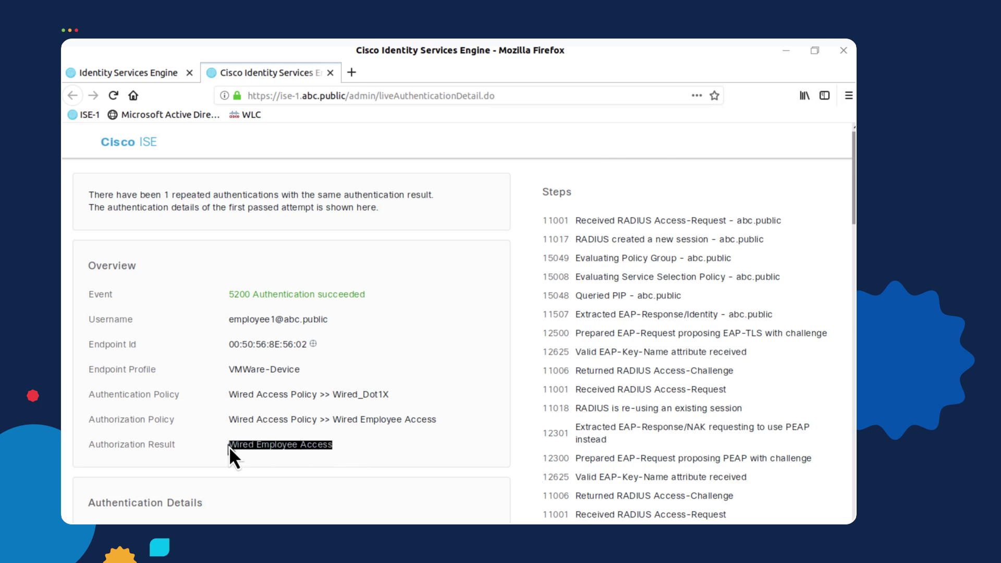
pyautogui.click(385, 445)
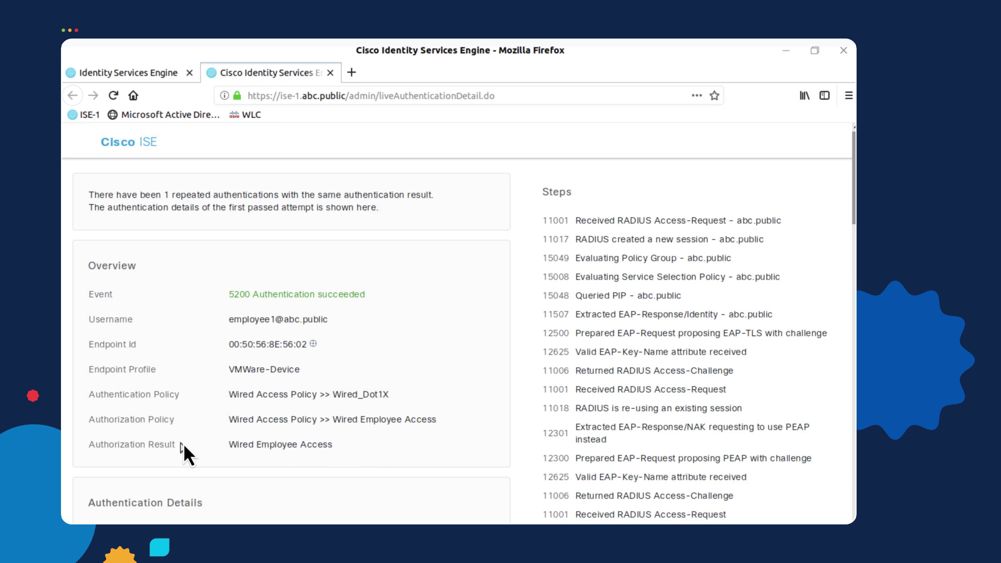
pyautogui.moveTo(176, 443); pyautogui.dragTo(103, 446)
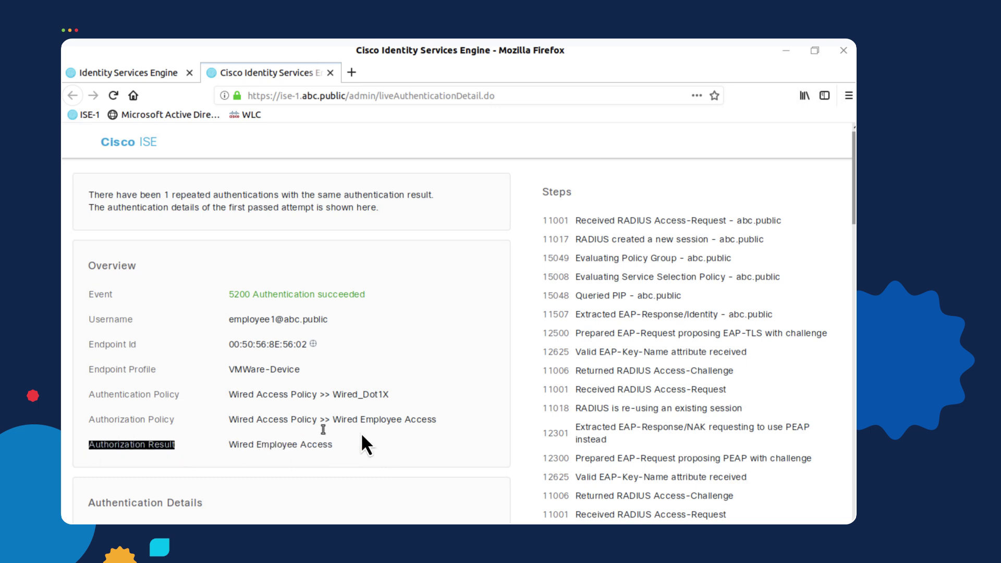
pyautogui.click(489, 426)
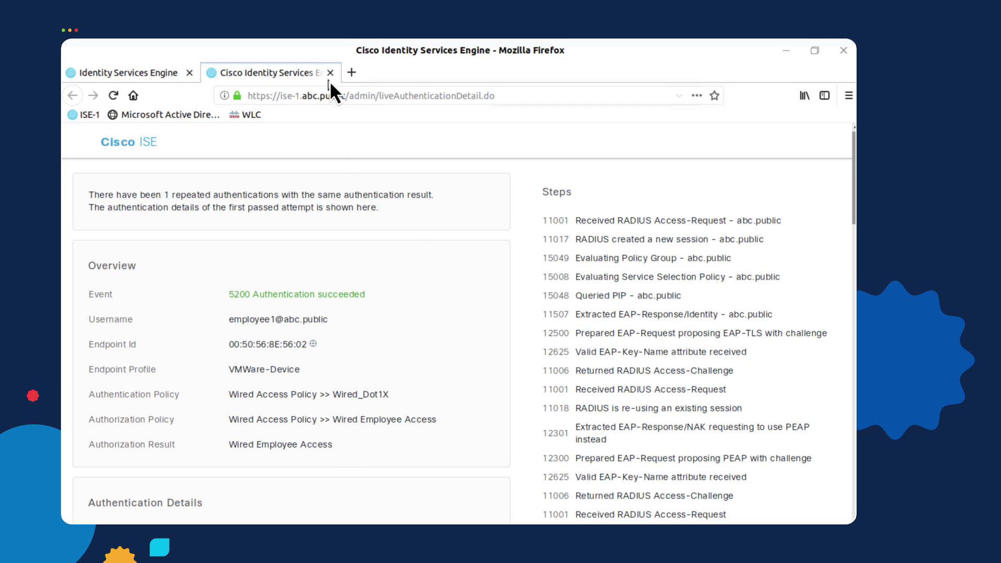
# Close the authentication details and go to Policy > Policy Elements > Results > Authorization Downloadable ACLs.
pyautogui.click(330, 73)
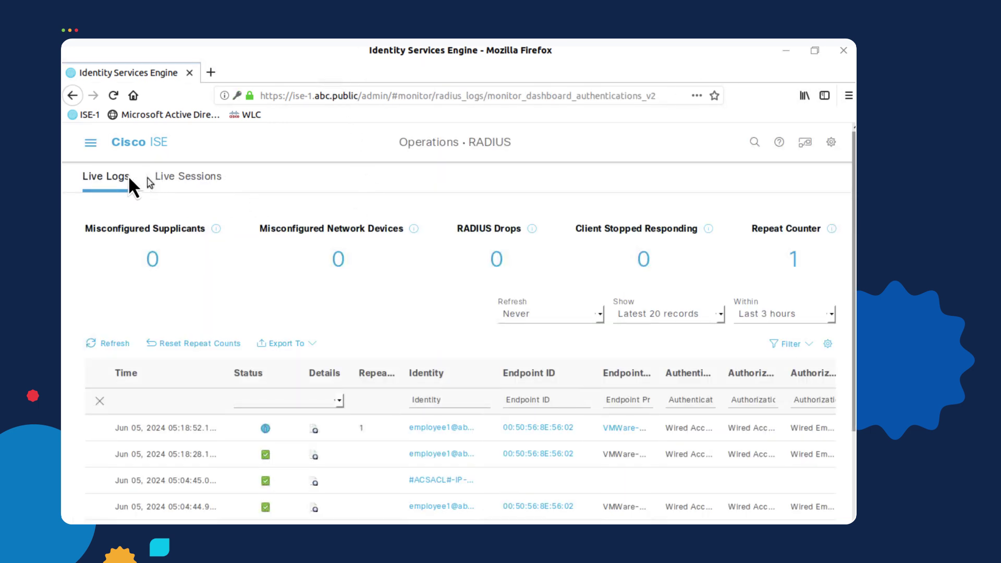
pyautogui.click(92, 143)
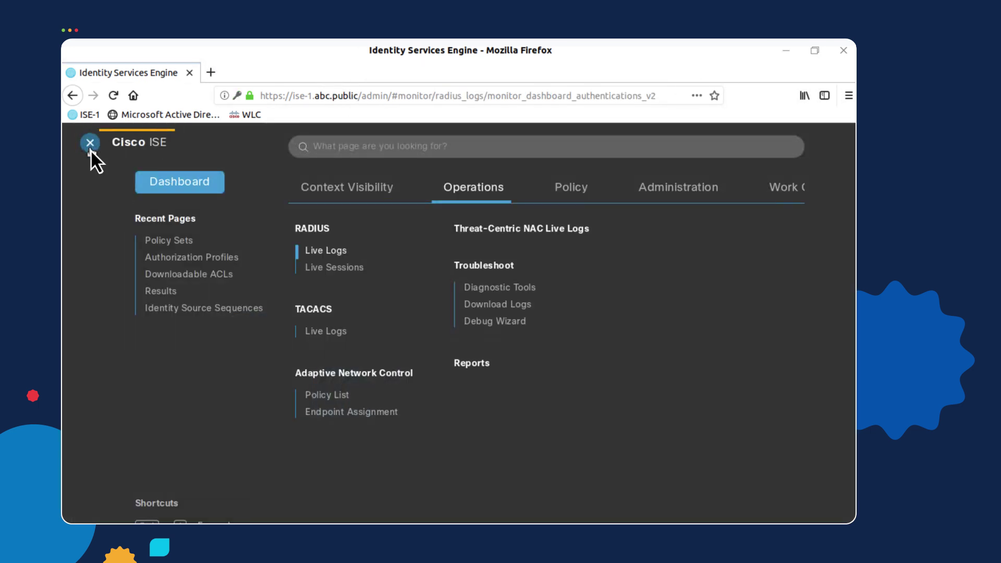
pyautogui.click(570, 185)
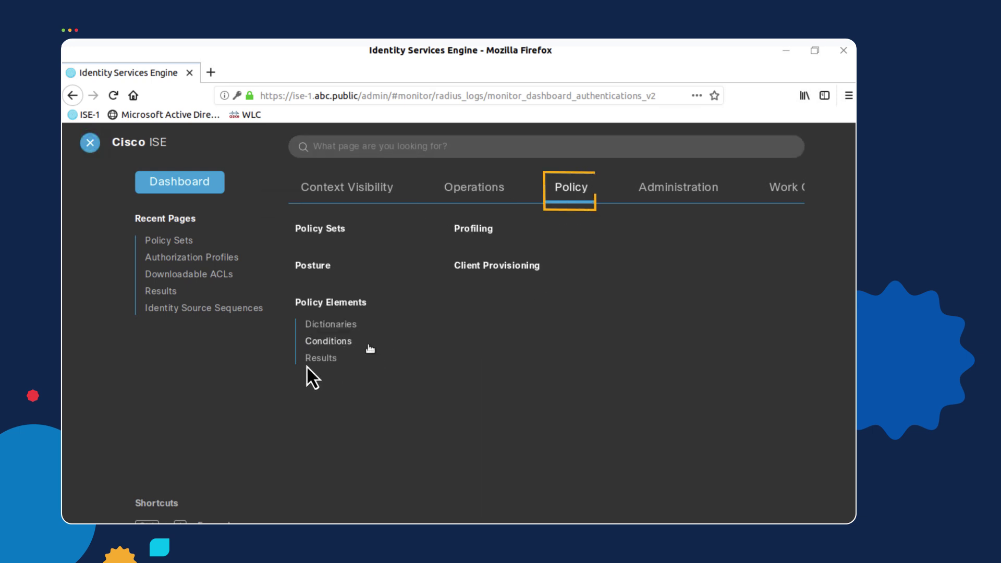
pyautogui.click(320, 359)
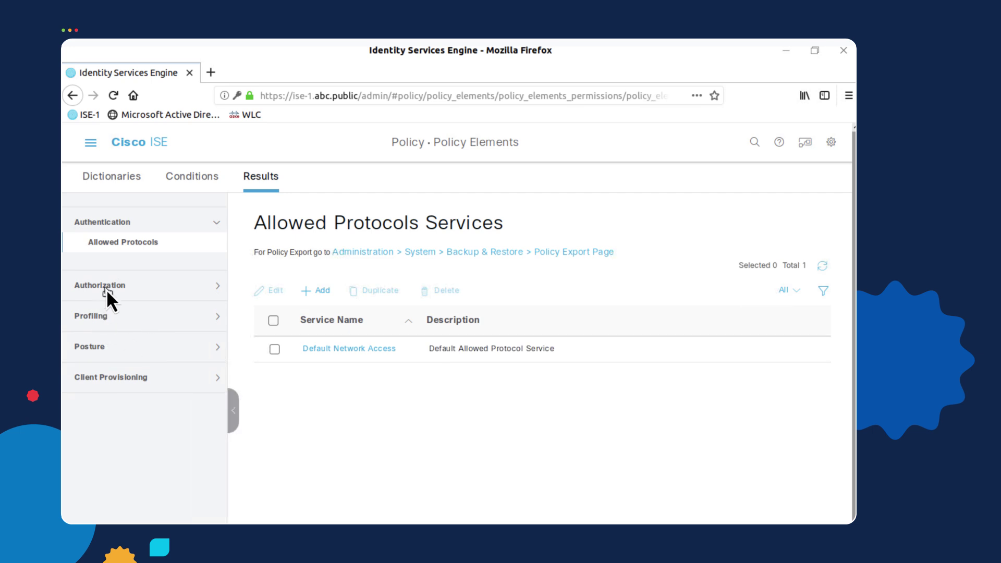
pyautogui.click(107, 289)
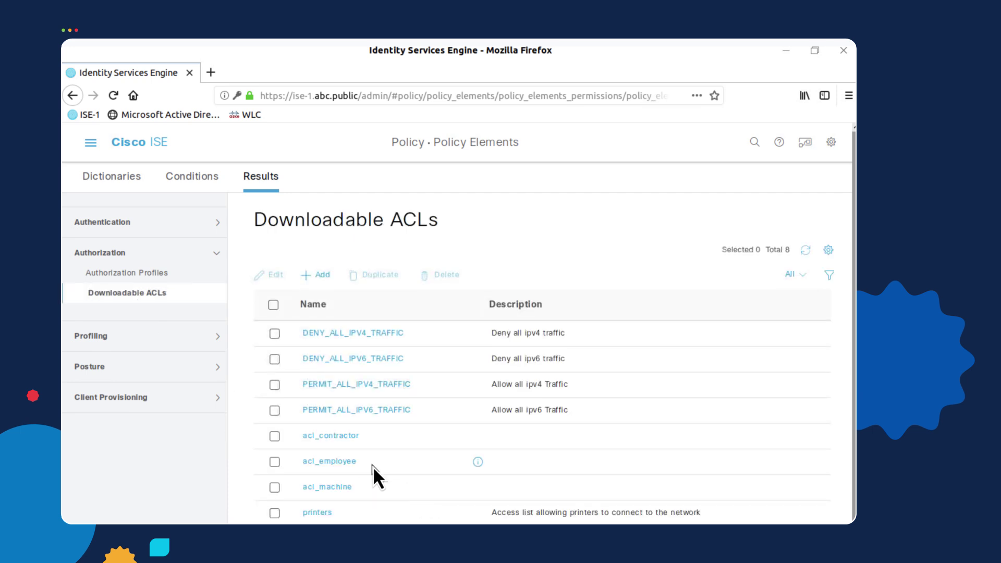
# Open acl_employee to review its 'deny ip any 10.10.10.0 0.0.0.255' and 'permit ip any any' rules.
pyautogui.click(275, 463)
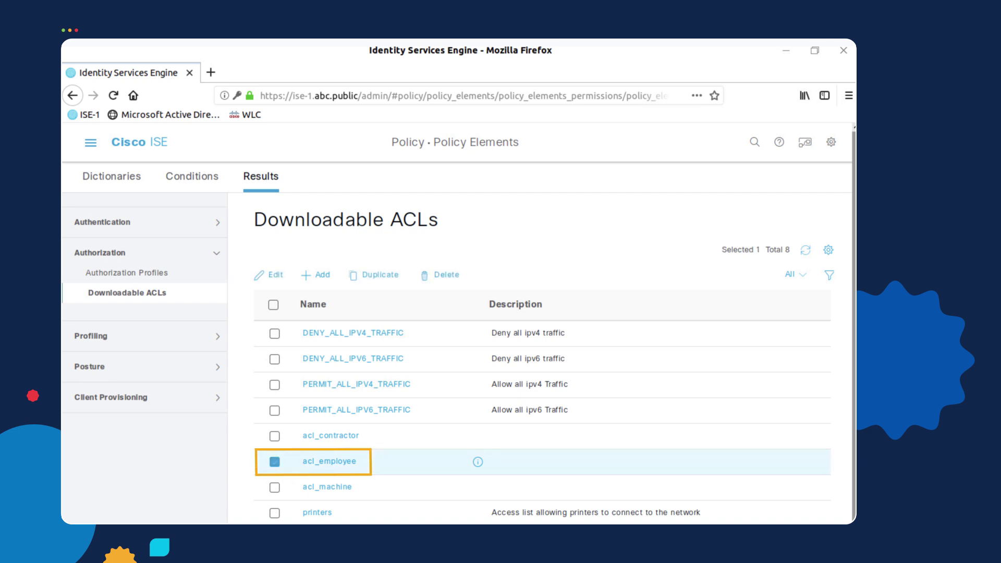
pyautogui.click(342, 461)
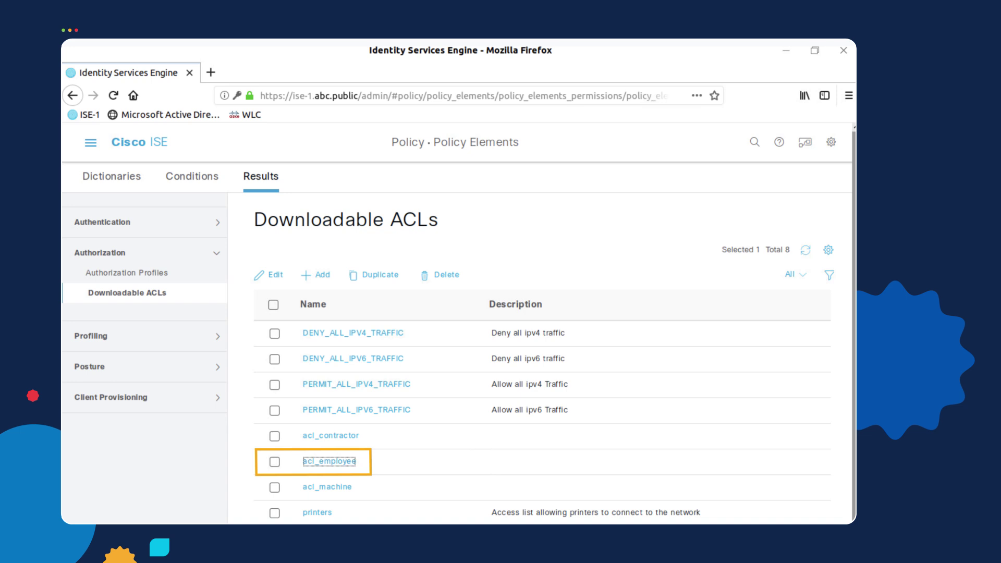
pyautogui.click(349, 466)
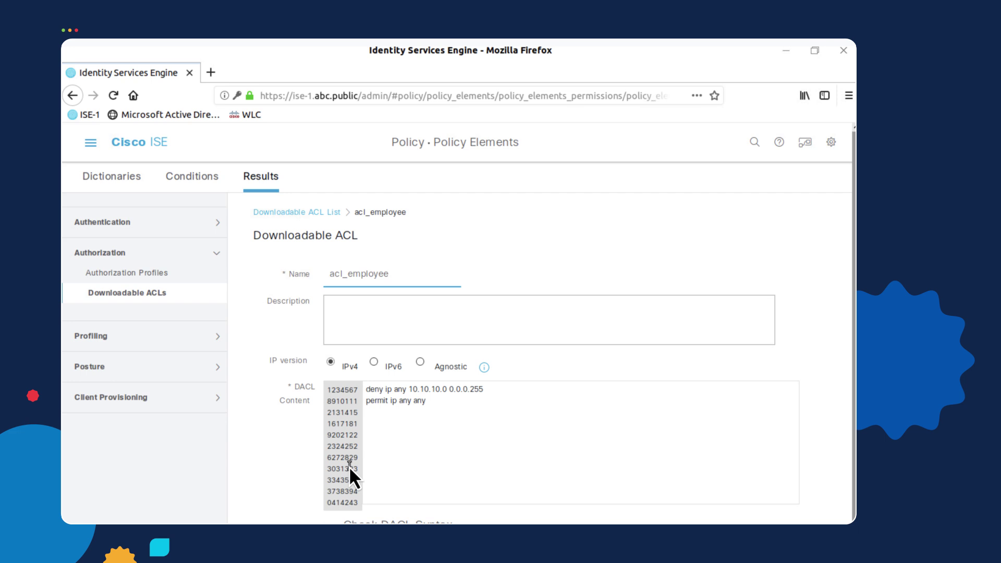
# Leave the dACL without saving and switch to the Authorization Profiles list.
pyautogui.click(156, 276)
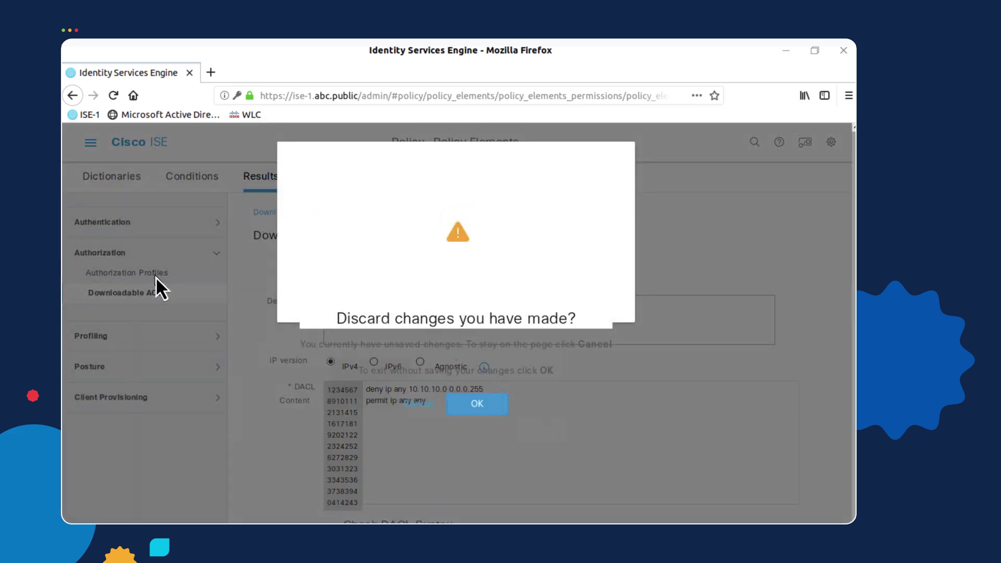
pyautogui.click(463, 404)
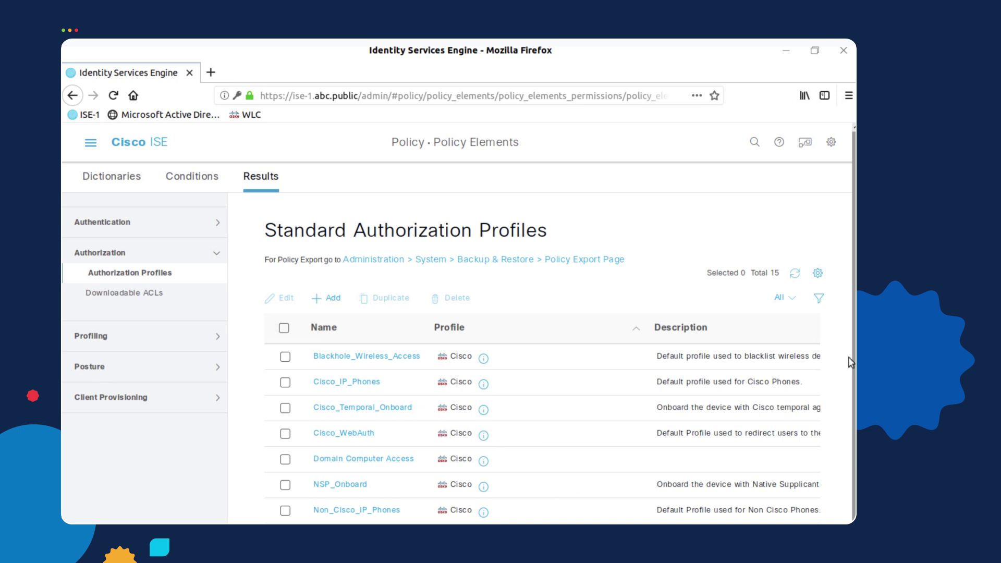
pyautogui.scroll(-1, 846, 366)
pyautogui.scroll(-1, 845, 365)
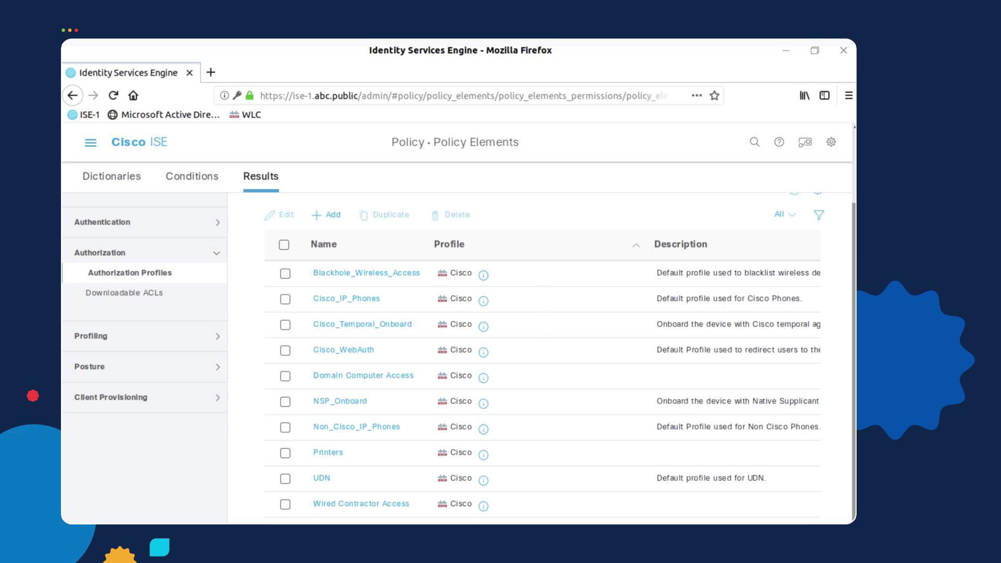
# Open the Wired Employee Access profile and confirm its DACL Name is acl_employee.
pyautogui.click(361, 529)
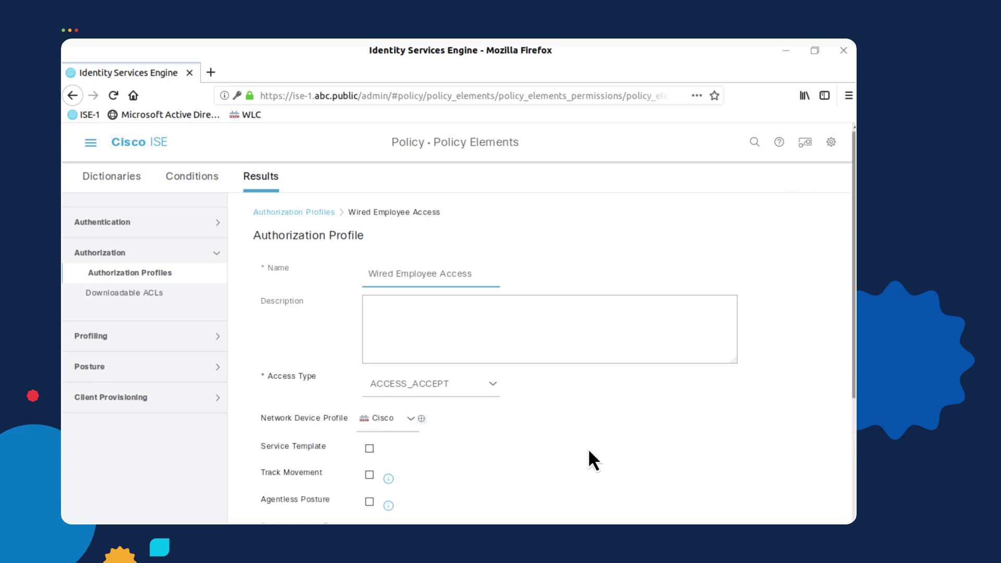
pyautogui.scroll(-1, 834, 301)
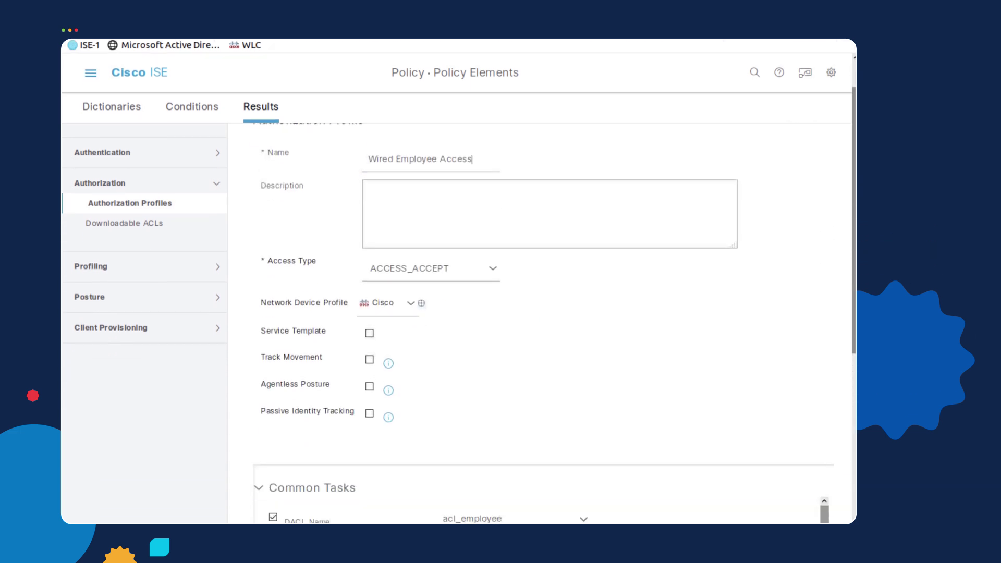
pyautogui.scroll(-1, 542, 313)
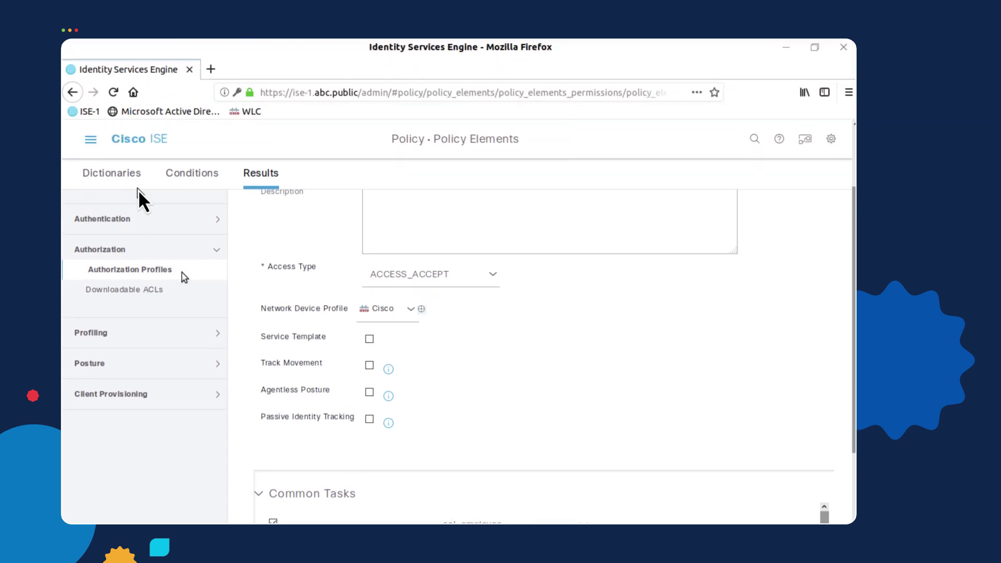
# Go to Policy Sets, discarding any unsaved profile changes.
pyautogui.click(90, 81)
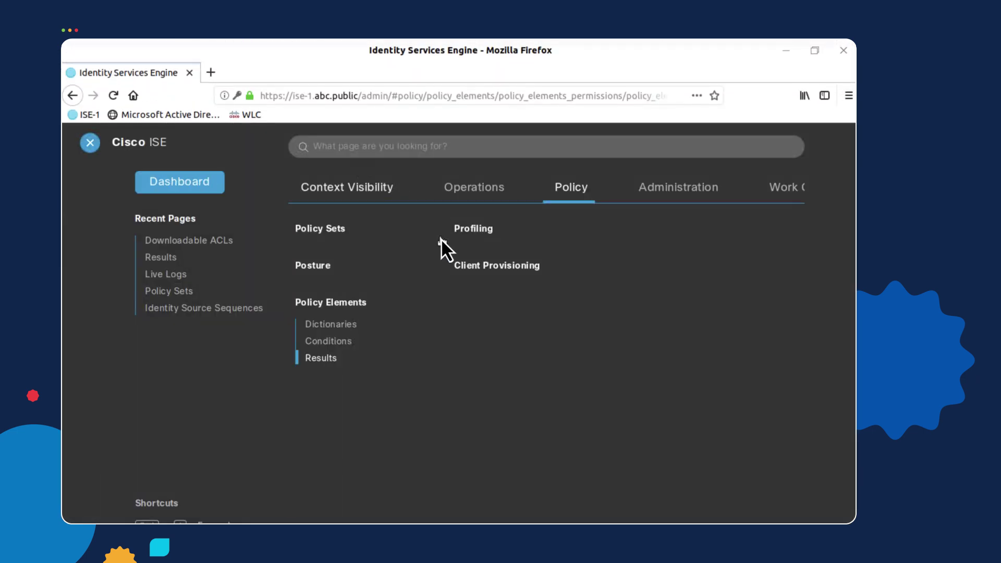
pyautogui.click(328, 232)
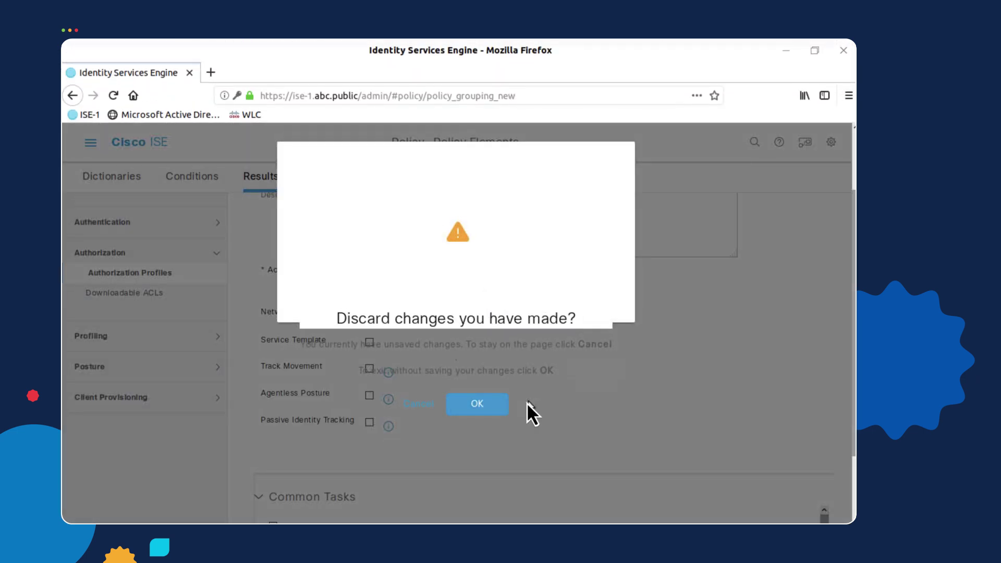
pyautogui.click(479, 406)
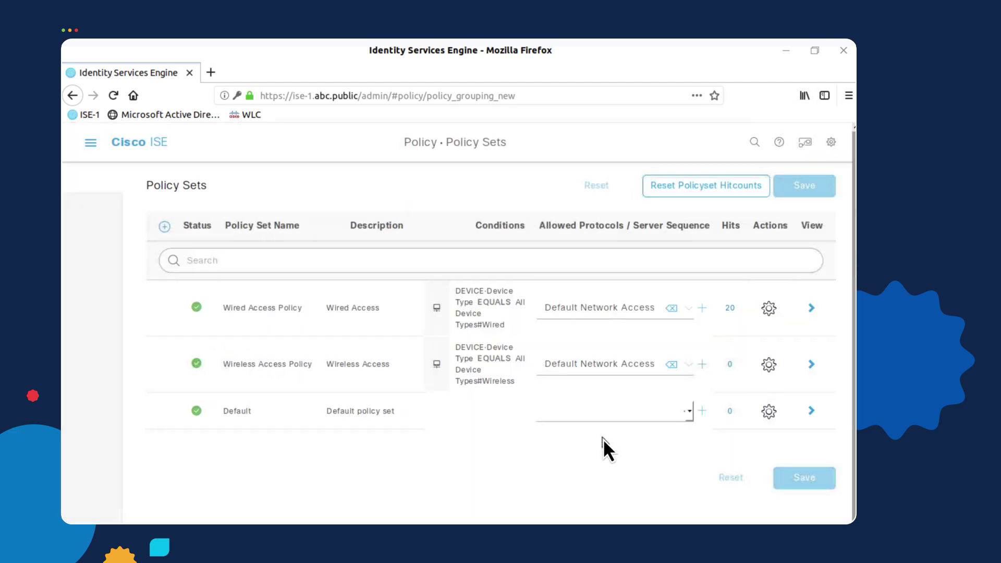
# Open Wired Access Policy's Authorization Policy to see the Wired Employee Access rule and profile.
pyautogui.click(813, 304)
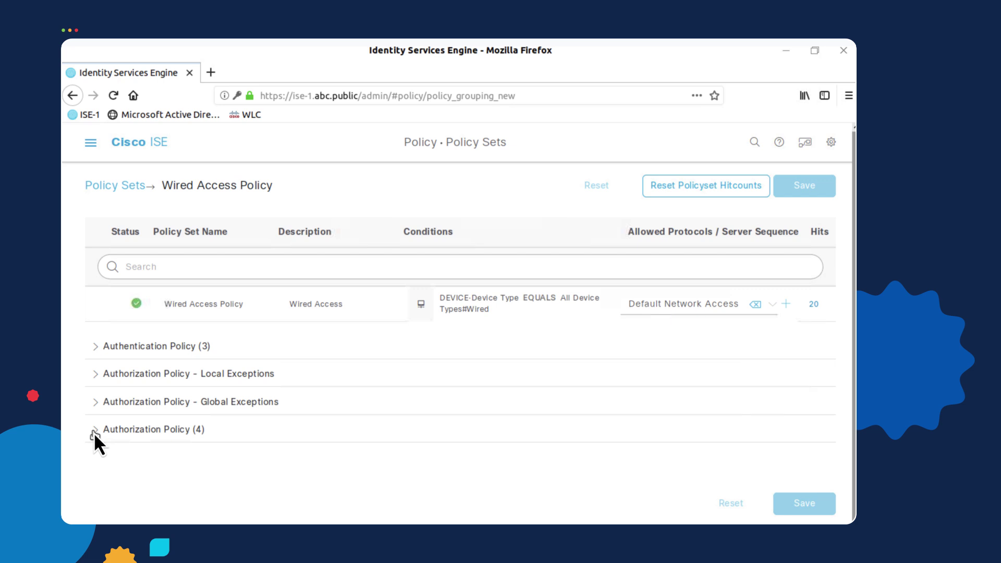
pyautogui.click(94, 431)
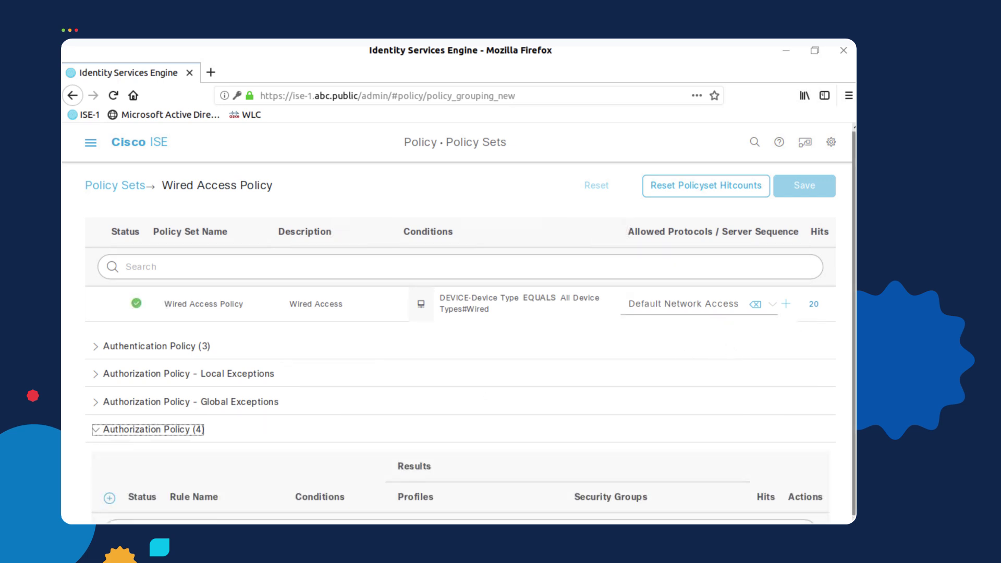
pyautogui.scroll(-5, 781, 349)
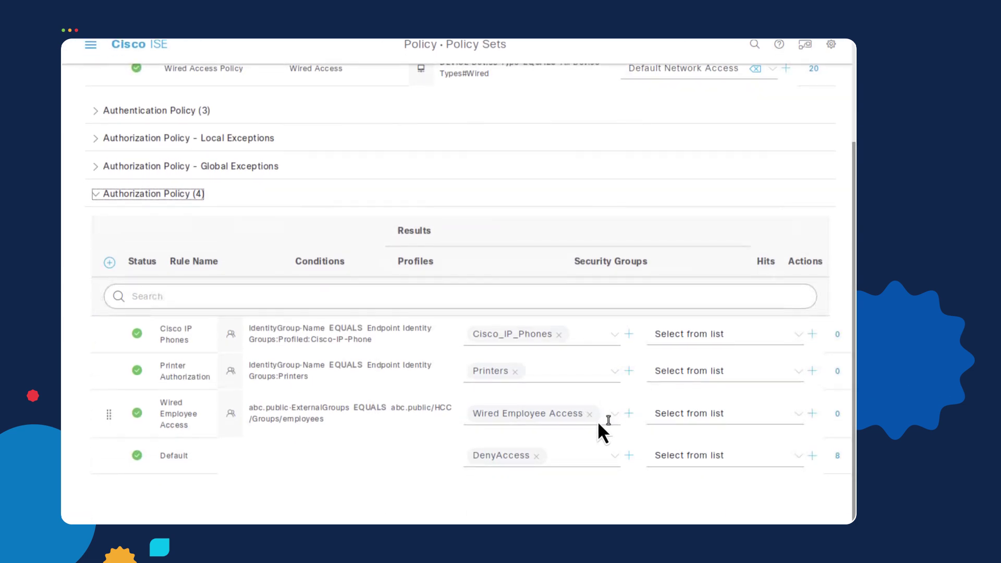